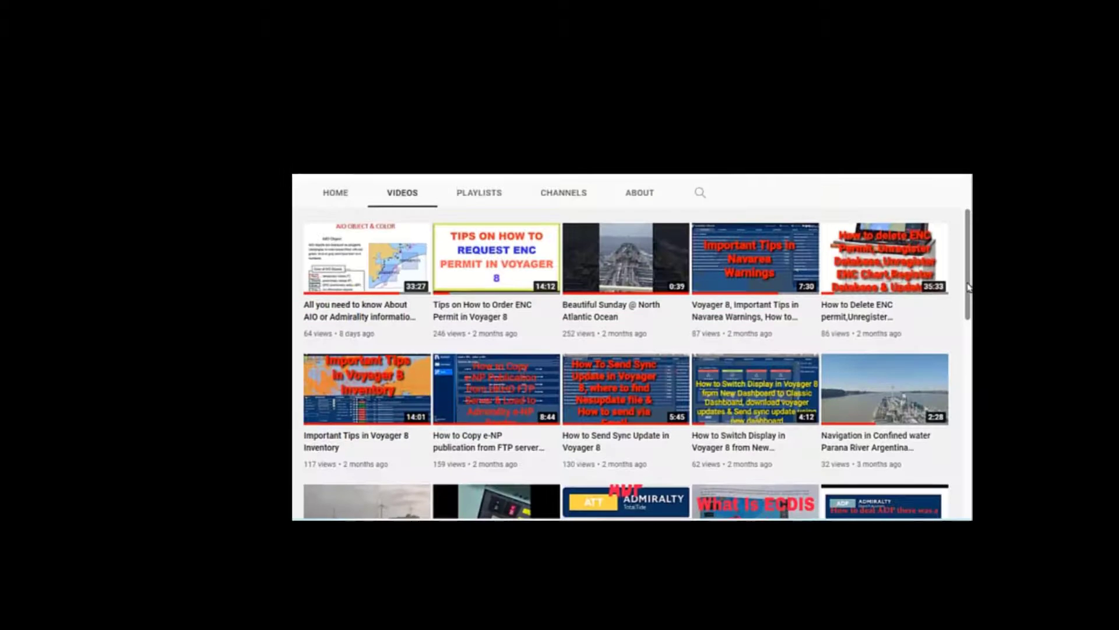
{"action": "scroll", "coordinate": [967, 297], "scroll_direction": "down", "scroll_amount": 1}
{"action": "left_click_drag", "start_coordinate": [968, 297], "coordinate": [968, 321]}
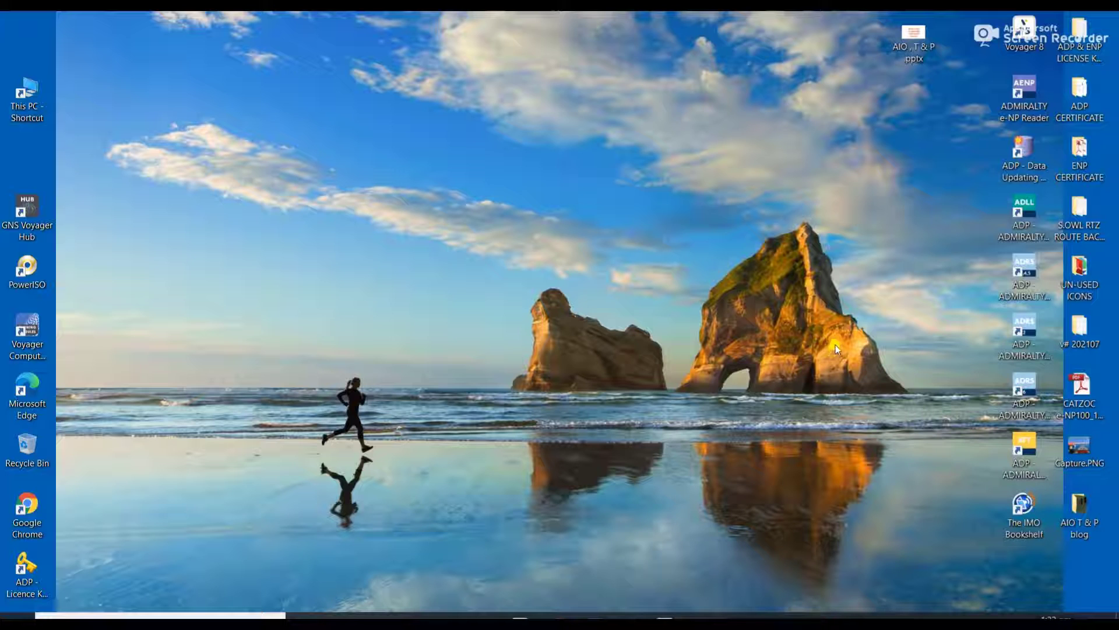
Open the ADP Data Updating Wizard and preview the current update certificate.
{"action": "double_click", "coordinate": [1020, 167]}
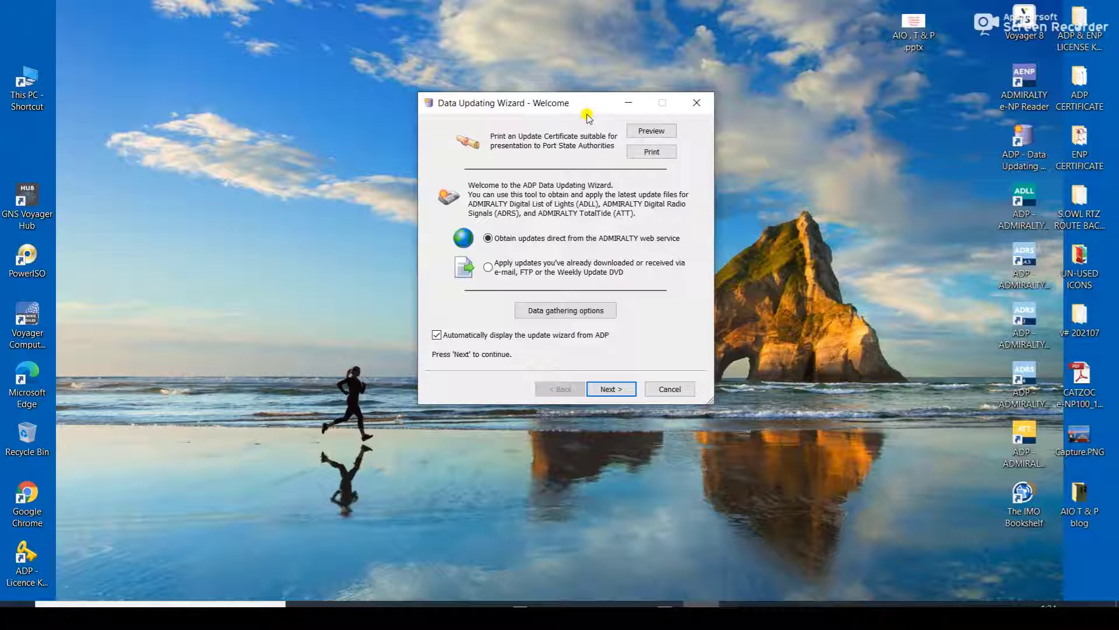
{"action": "left_click", "coordinate": [651, 131]}
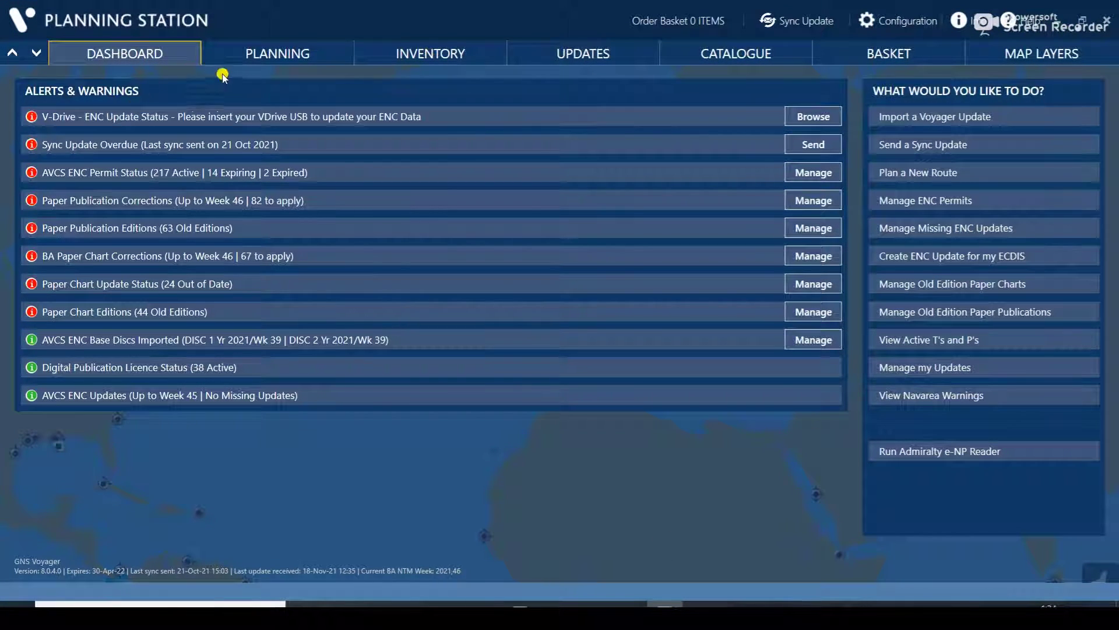
Export the 2021 Wk 46 digital publications update for all sections from the Voyager Planning Station to the Desktop.
{"action": "left_click", "coordinate": [573, 58]}
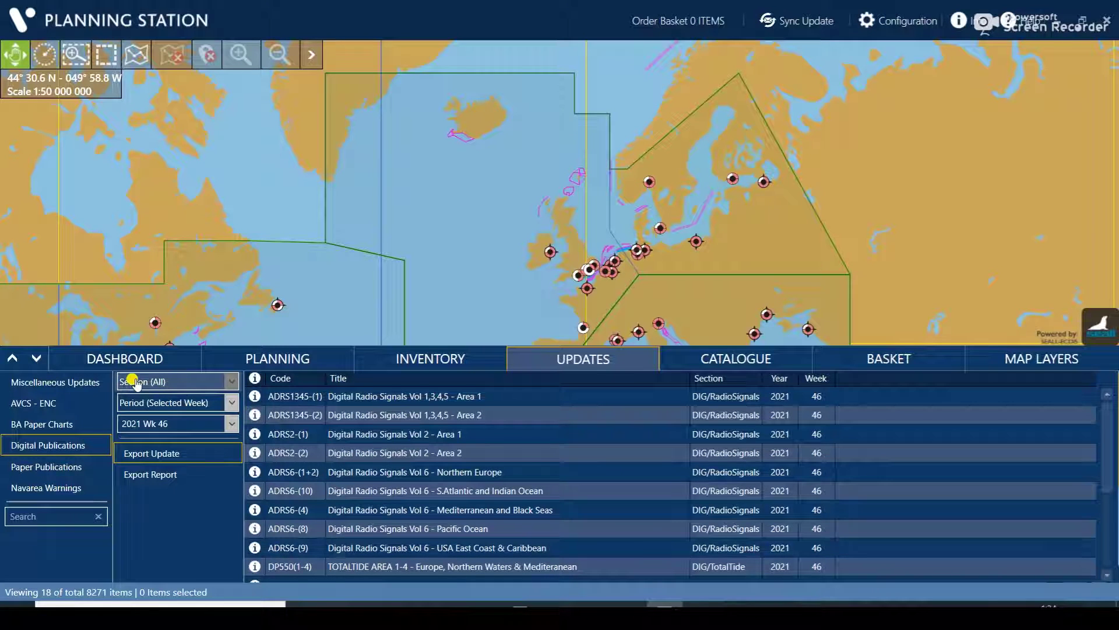
{"action": "left_click", "coordinate": [231, 402]}
{"action": "left_click", "coordinate": [231, 402]}
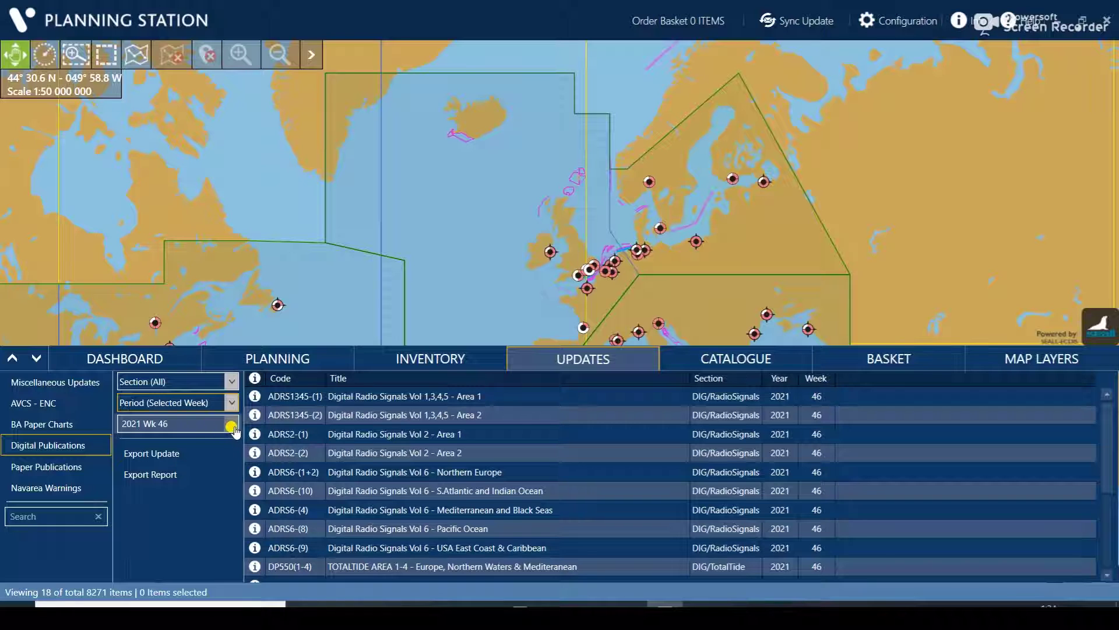
{"action": "left_click", "coordinate": [177, 457]}
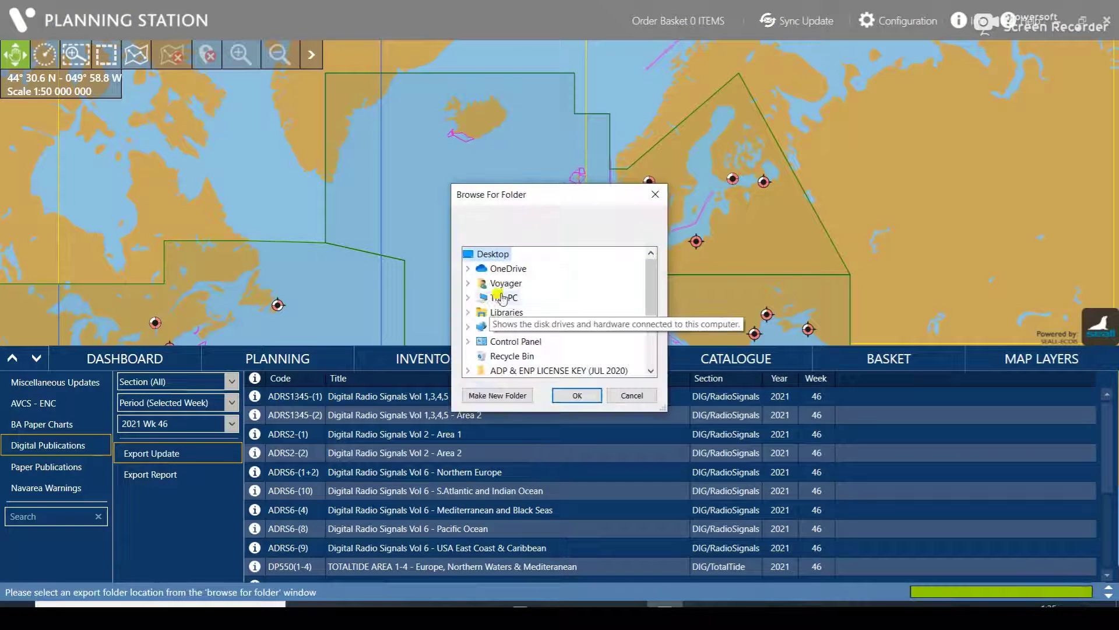
{"action": "left_click", "coordinate": [576, 396]}
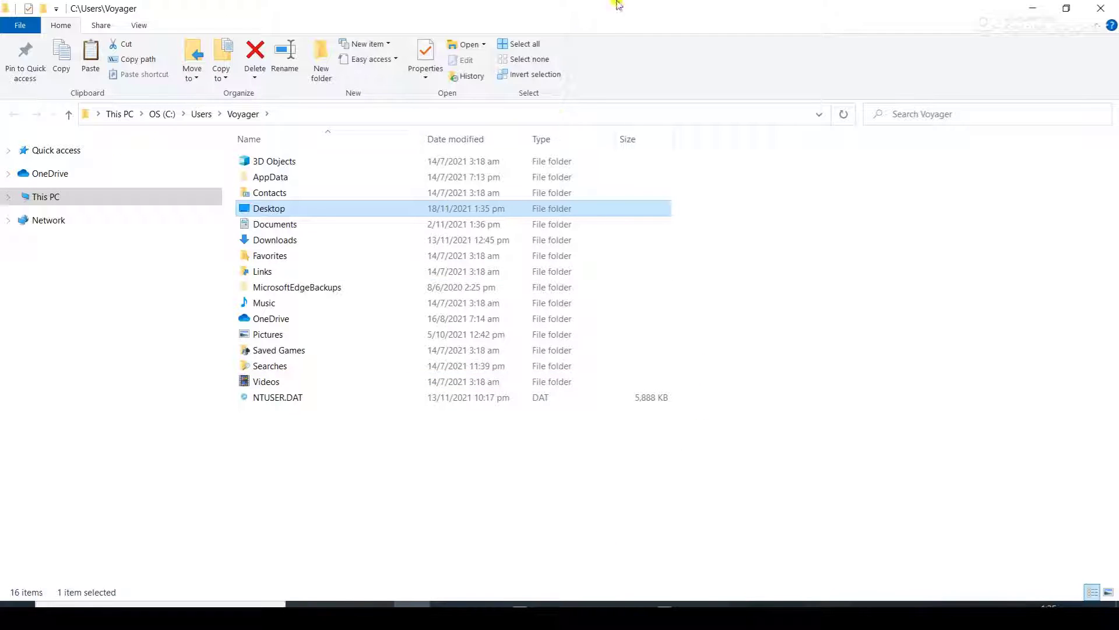
{"action": "left_click", "coordinate": [1087, 6]}
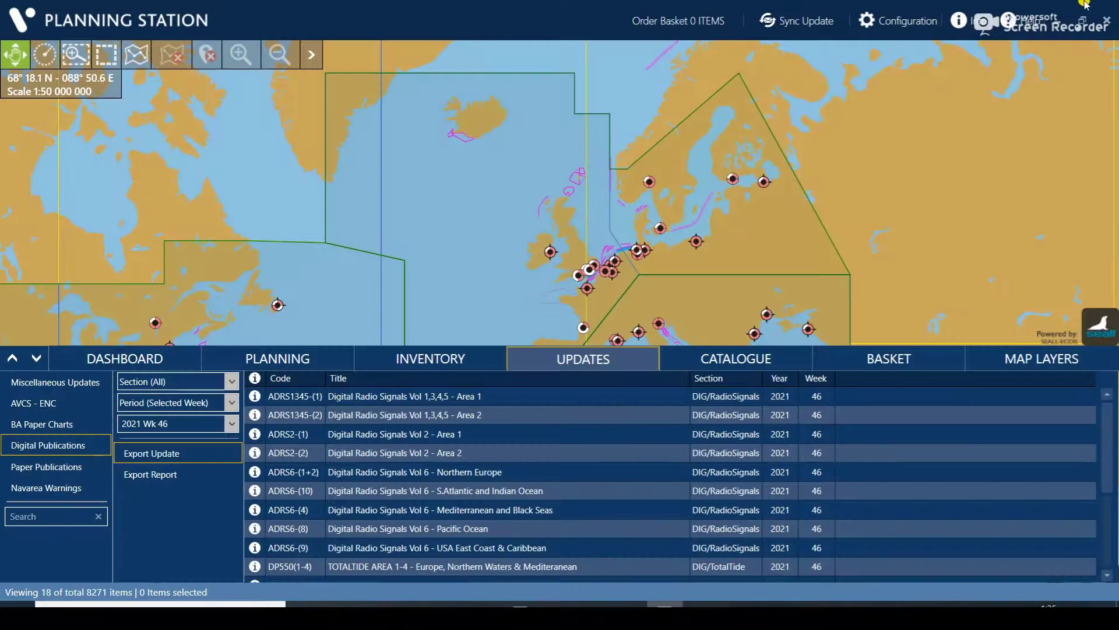
Check the exported update files in the ADPUpdate\2021\Wk46 folder on the Desktop.
{"action": "left_click", "coordinate": [1058, 20]}
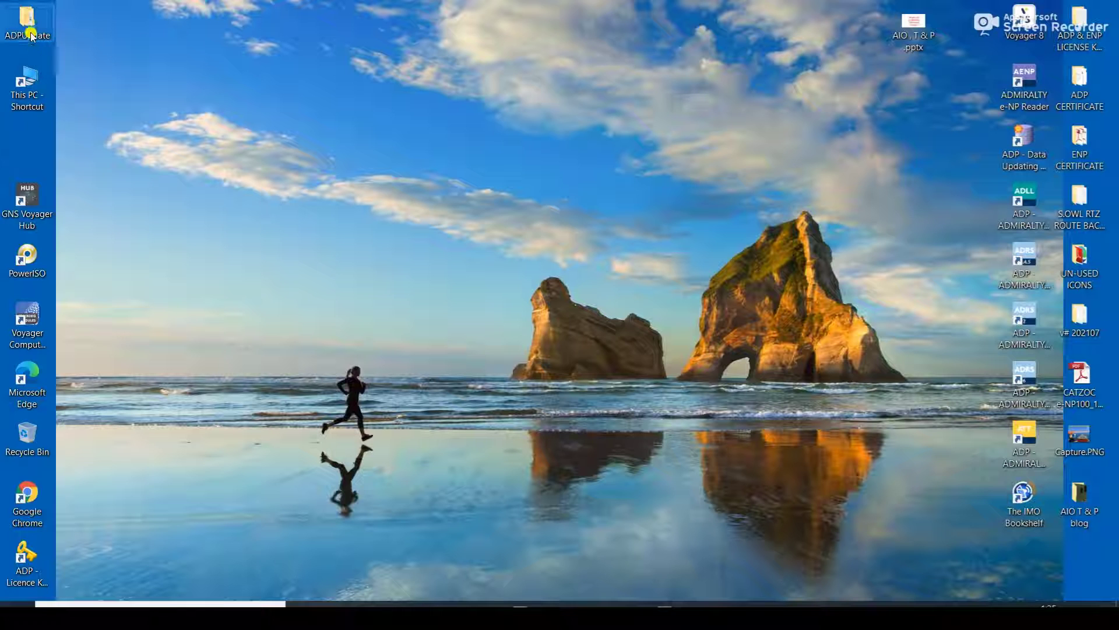
{"action": "double_click", "coordinate": [30, 26]}
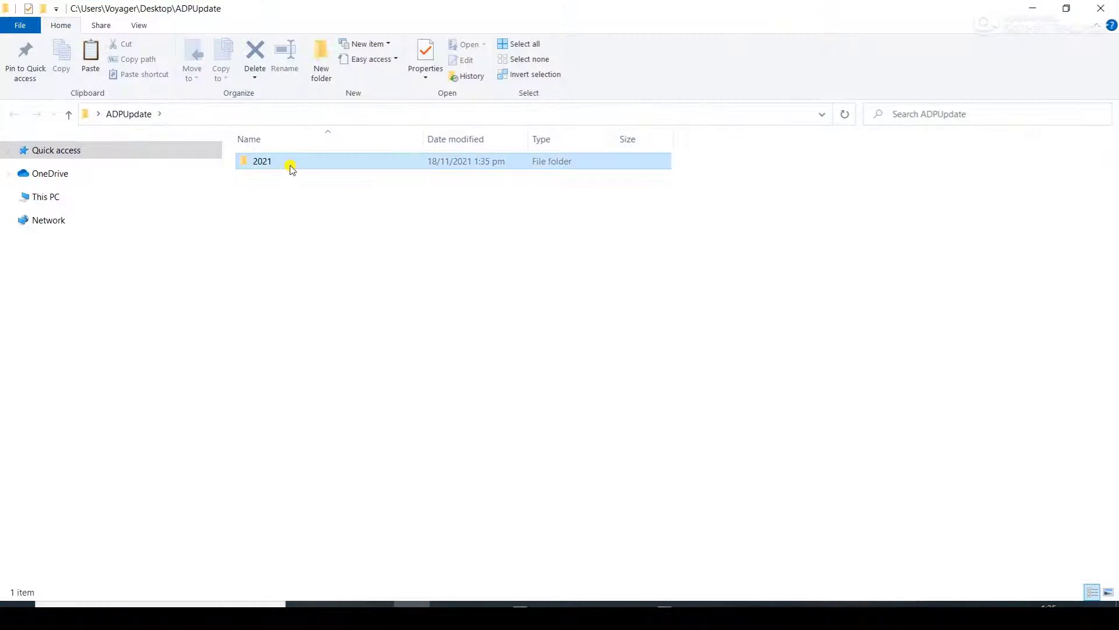
{"action": "double_click", "coordinate": [289, 165]}
{"action": "double_click", "coordinate": [290, 165]}
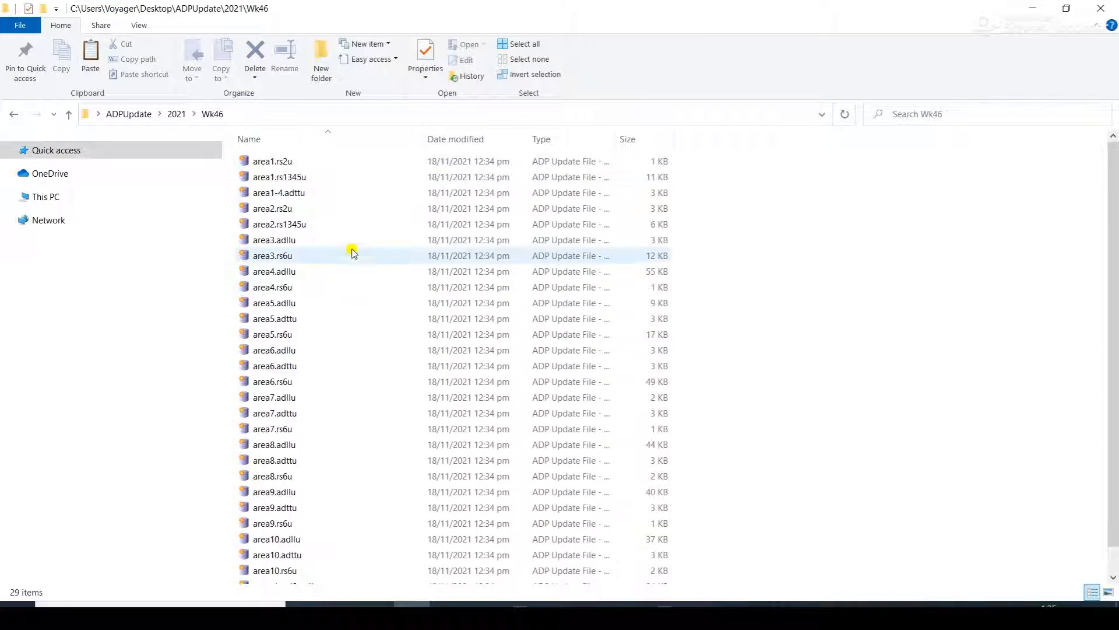
{"action": "scroll", "coordinate": [383, 370], "scroll_direction": "down", "scroll_amount": 1}
{"action": "left_click", "coordinate": [1103, 7]}
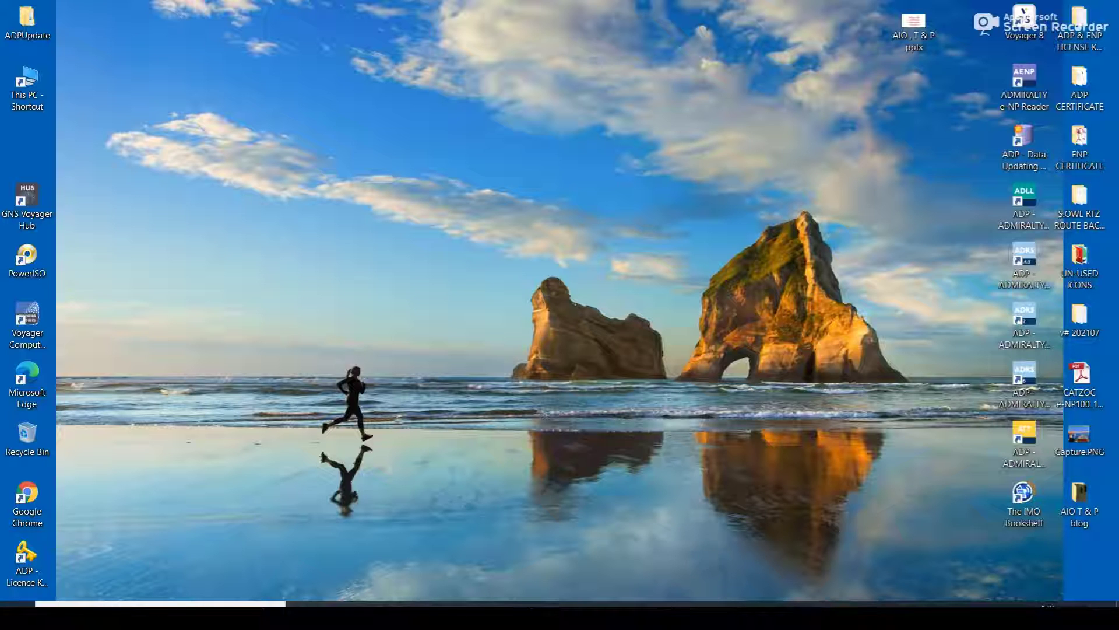
Start the ADP Data Updating Wizard and choose to apply already received updates from file.
{"action": "double_click", "coordinate": [1031, 139]}
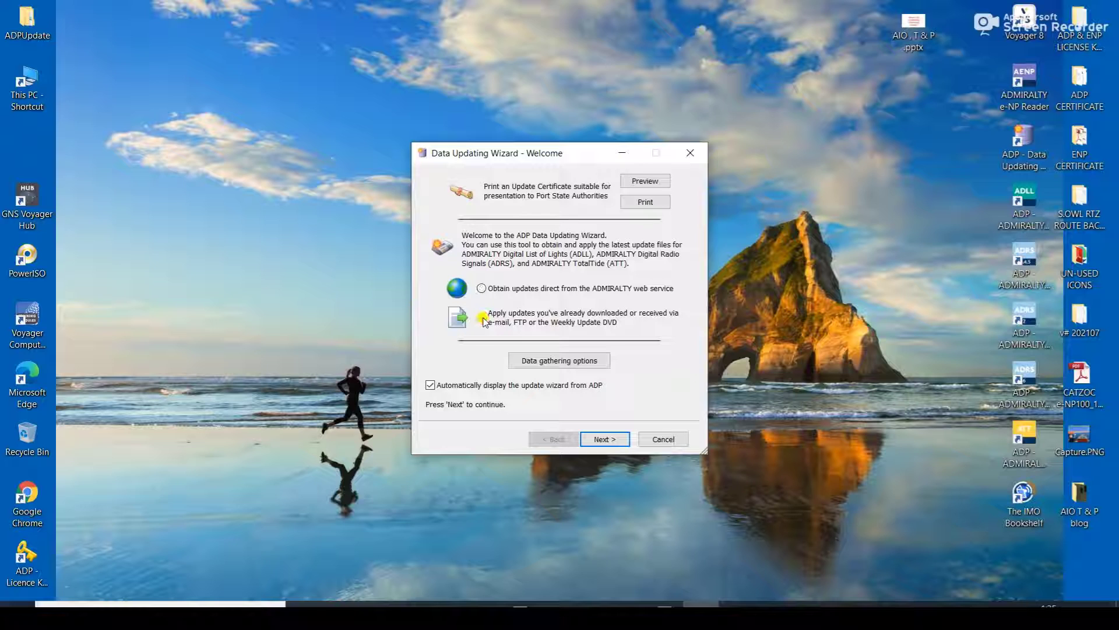
{"action": "left_click", "coordinate": [481, 317]}
{"action": "left_click", "coordinate": [608, 436]}
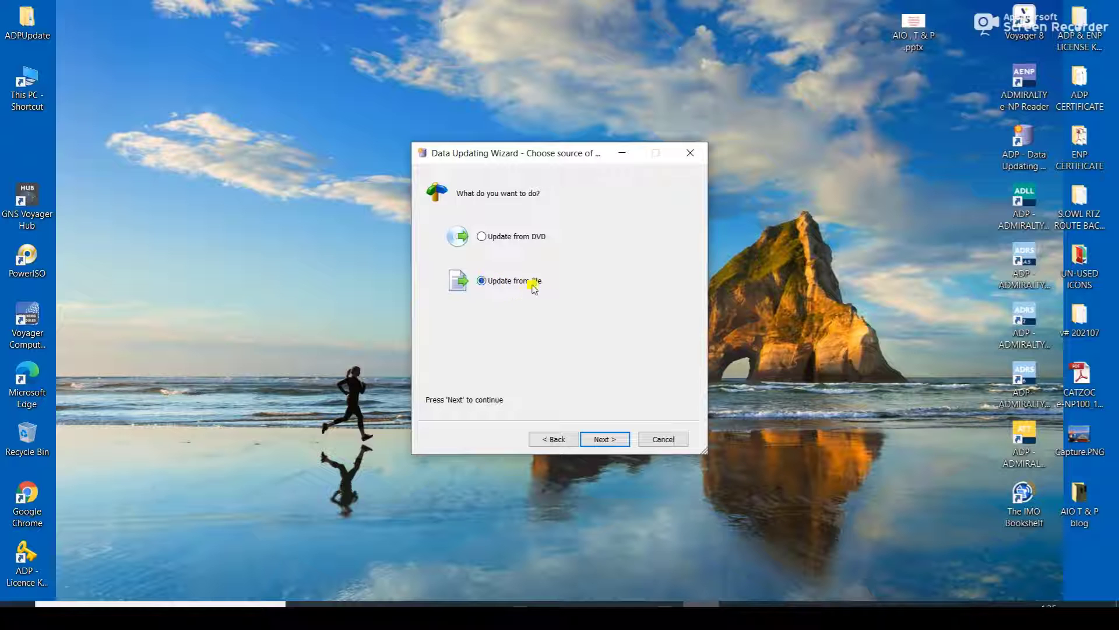
{"action": "left_click", "coordinate": [608, 439]}
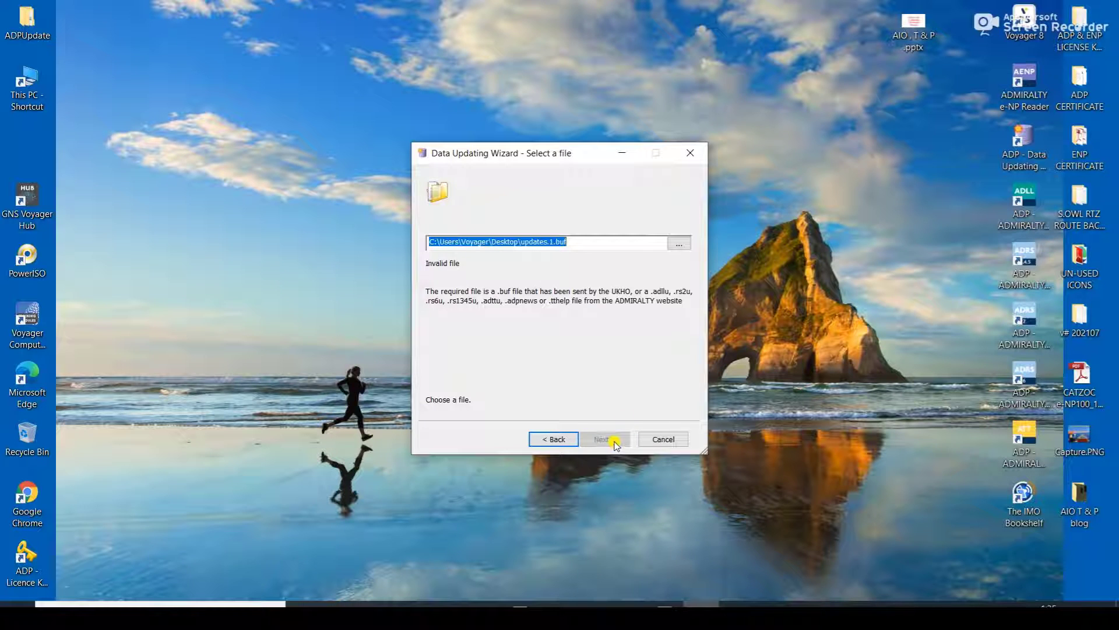
Select area1.rs2u from Desktop\ADPUpdate\2021\Wk46 as the update file.
{"action": "left_click", "coordinate": [679, 244]}
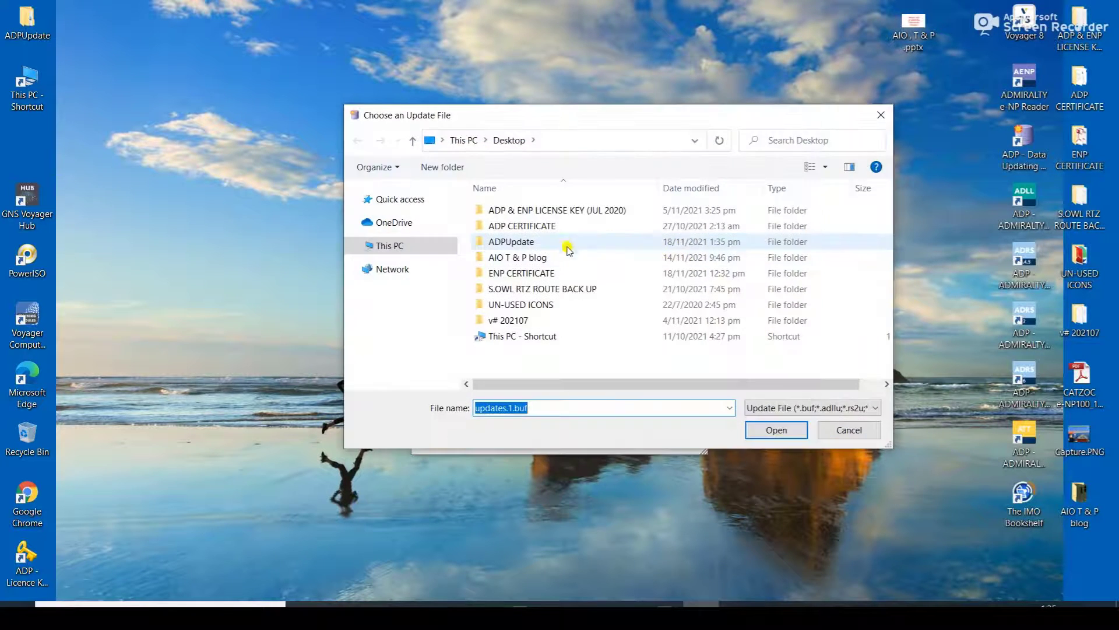
{"action": "double_click", "coordinate": [527, 241]}
{"action": "double_click", "coordinate": [523, 217]}
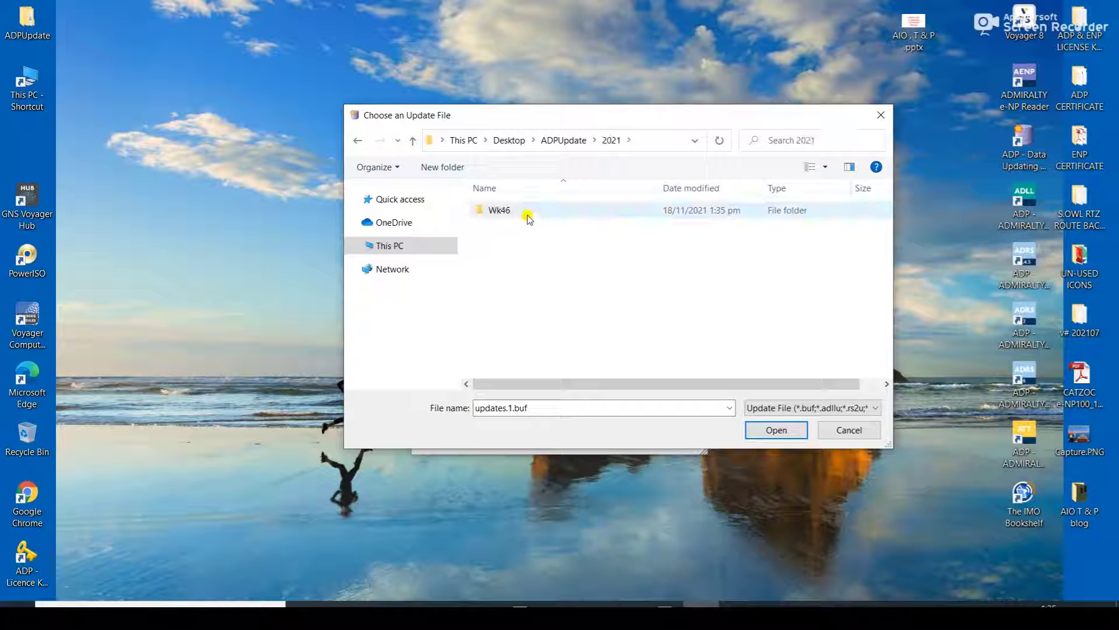
{"action": "double_click", "coordinate": [527, 216]}
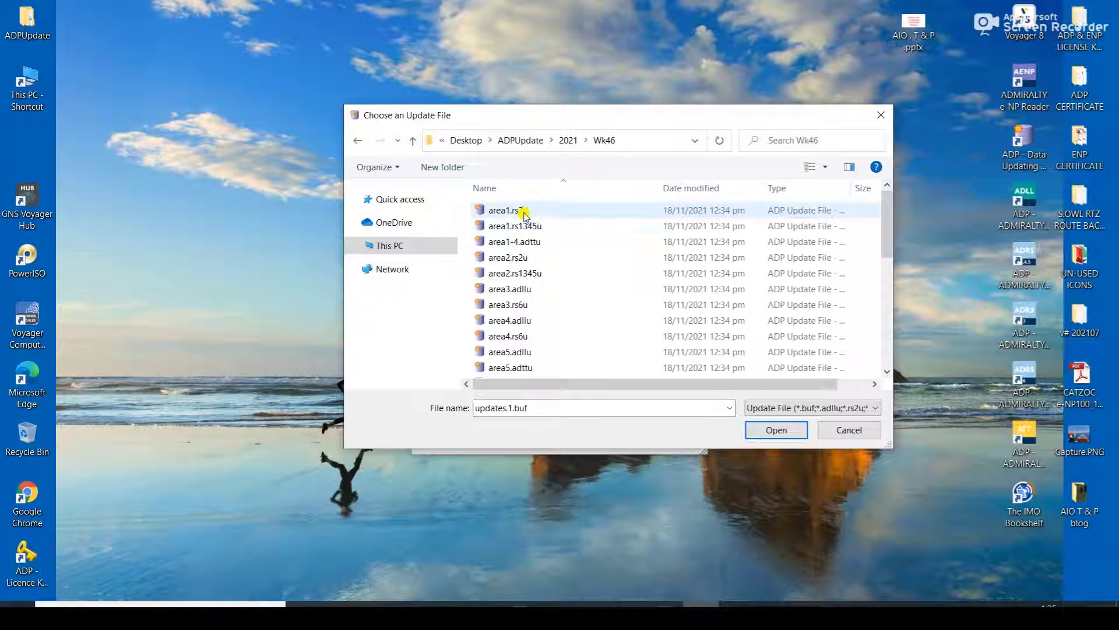
{"action": "left_click", "coordinate": [533, 211]}
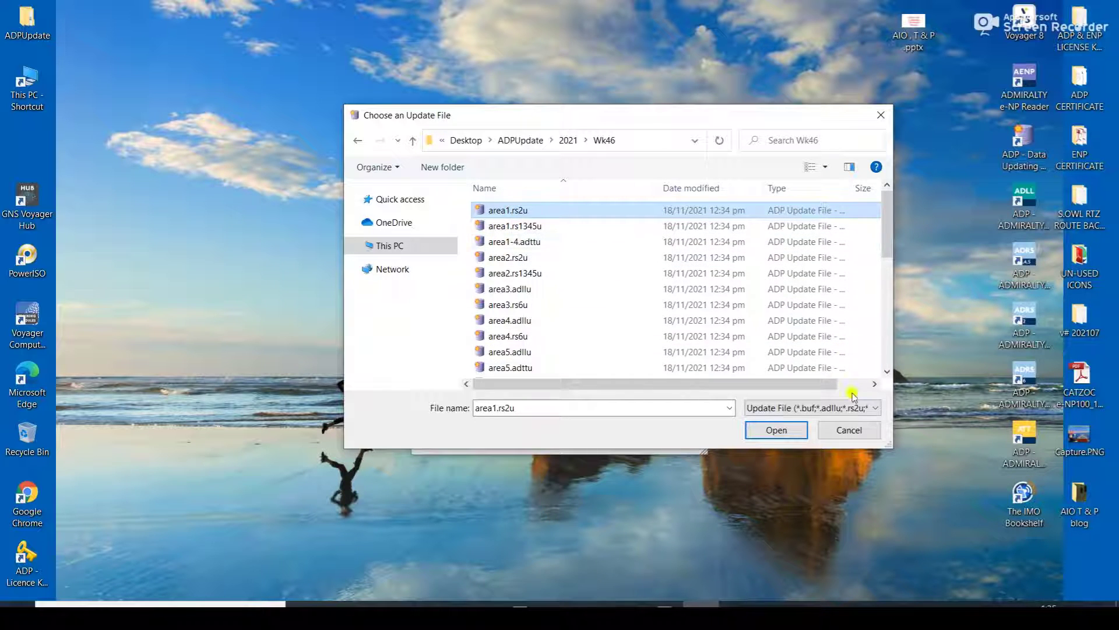
{"action": "left_click", "coordinate": [785, 431]}
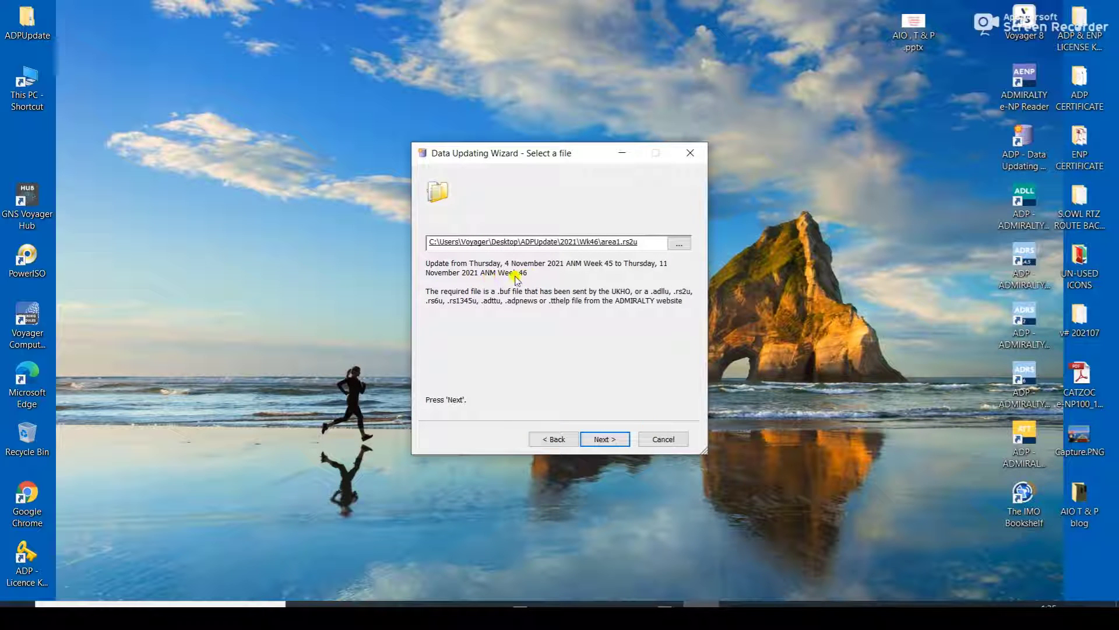
Start the update with all other update files in the directory included, and continue past the area3.adll problem.
{"action": "left_click", "coordinate": [601, 440]}
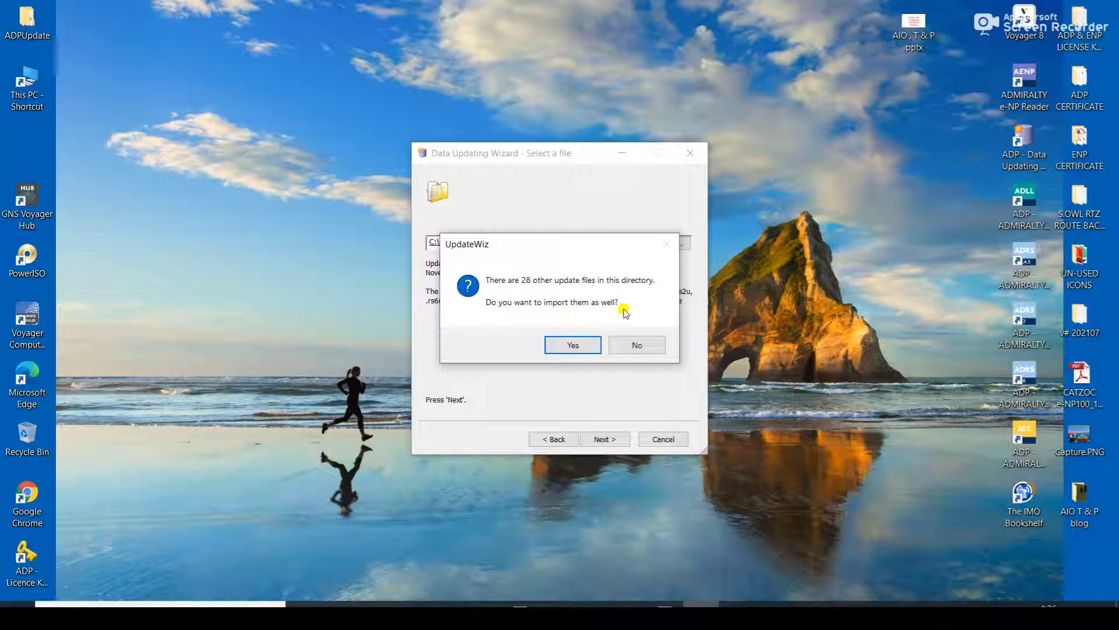
{"action": "left_click", "coordinate": [573, 344]}
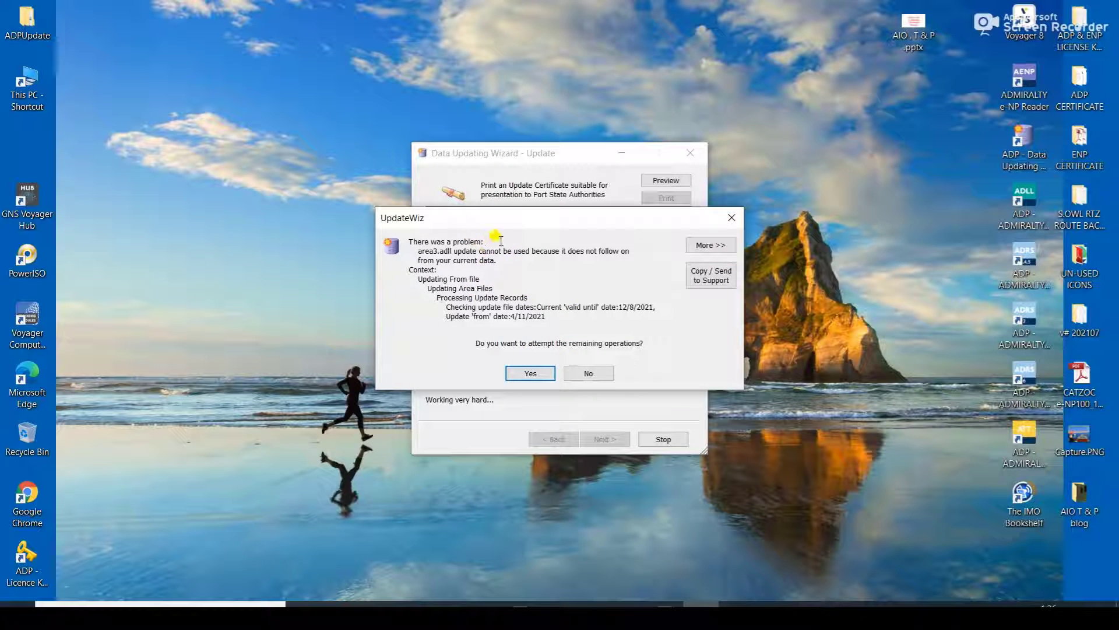
{"action": "left_click_drag", "start_coordinate": [517, 223], "coordinate": [196, 152]}
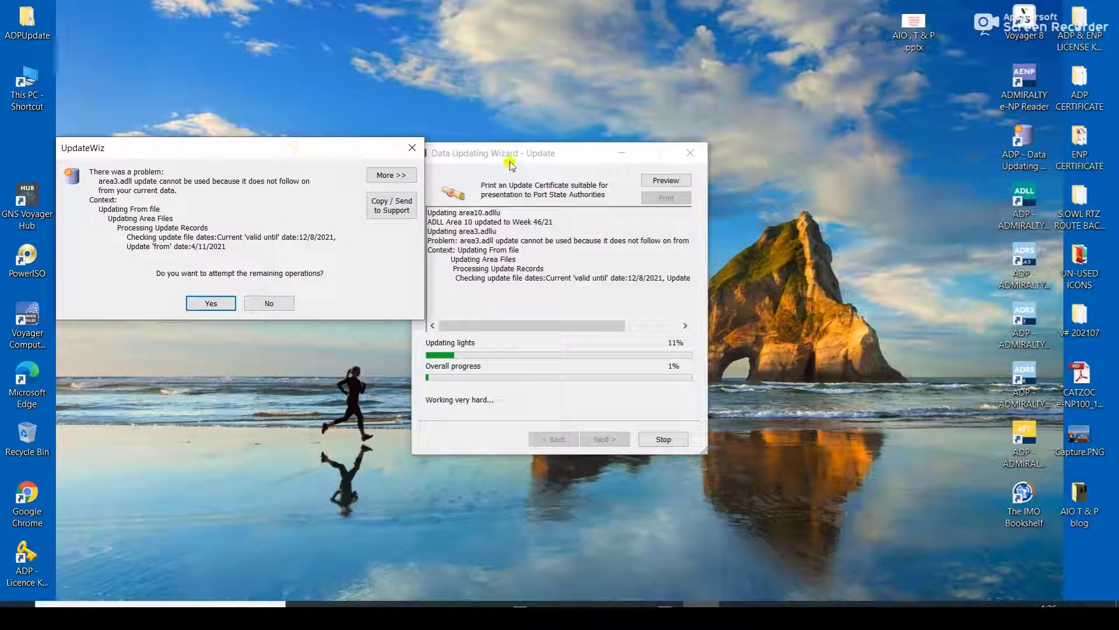
{"action": "left_click_drag", "start_coordinate": [327, 149], "coordinate": [562, 150]}
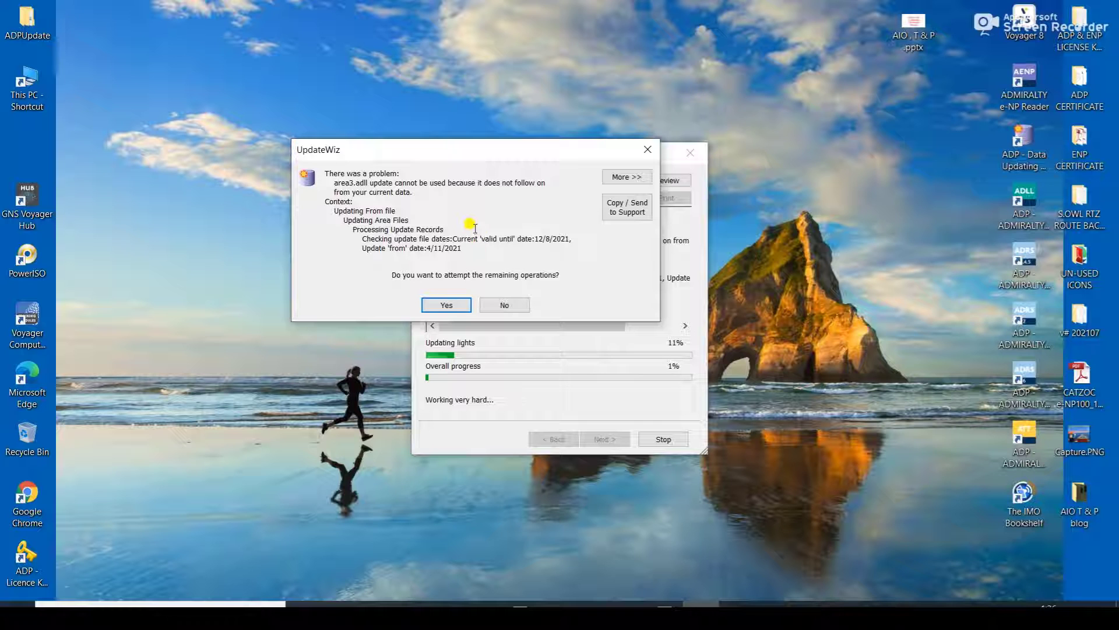
{"action": "left_click", "coordinate": [443, 301]}
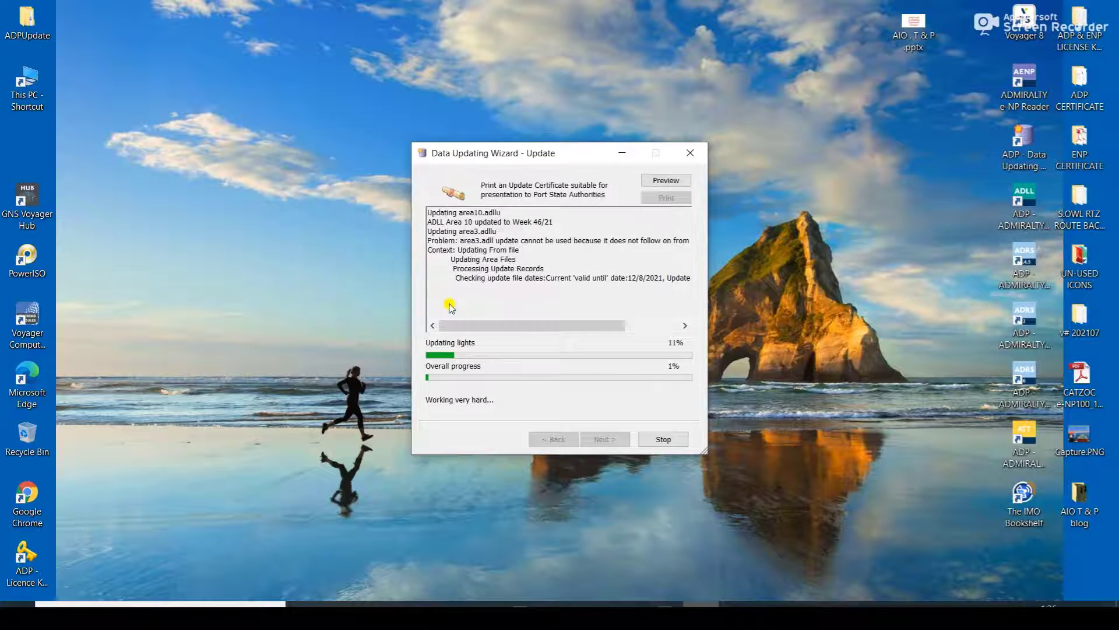
Continue with the remaining operations at each further update problem and finish the wizard once all areas are processed.
{"action": "left_click", "coordinate": [513, 371]}
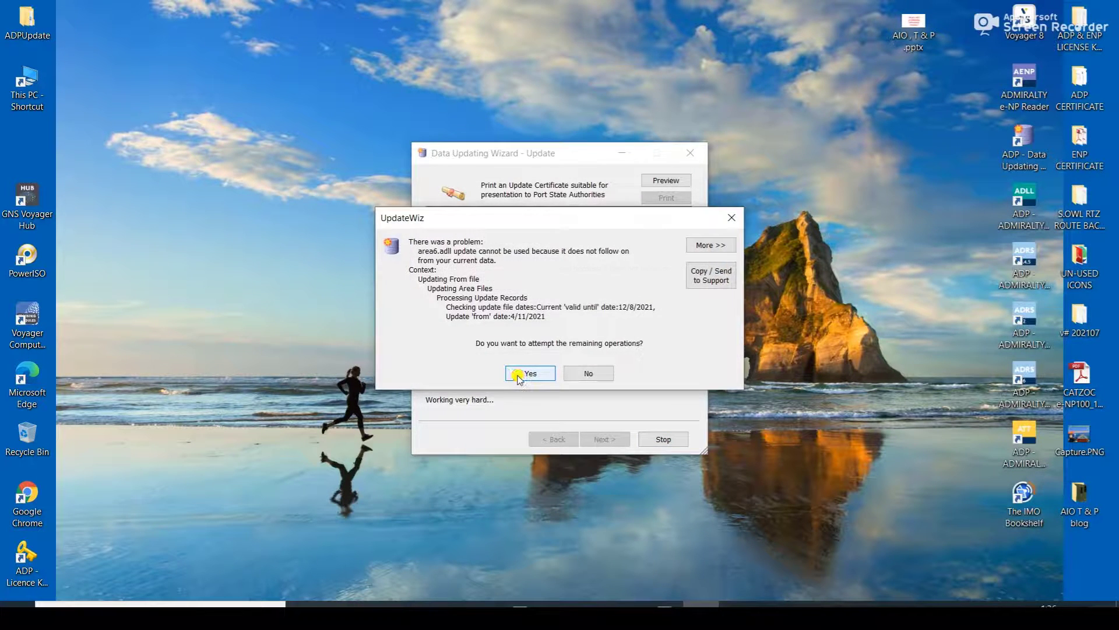
{"action": "left_click", "coordinate": [519, 376]}
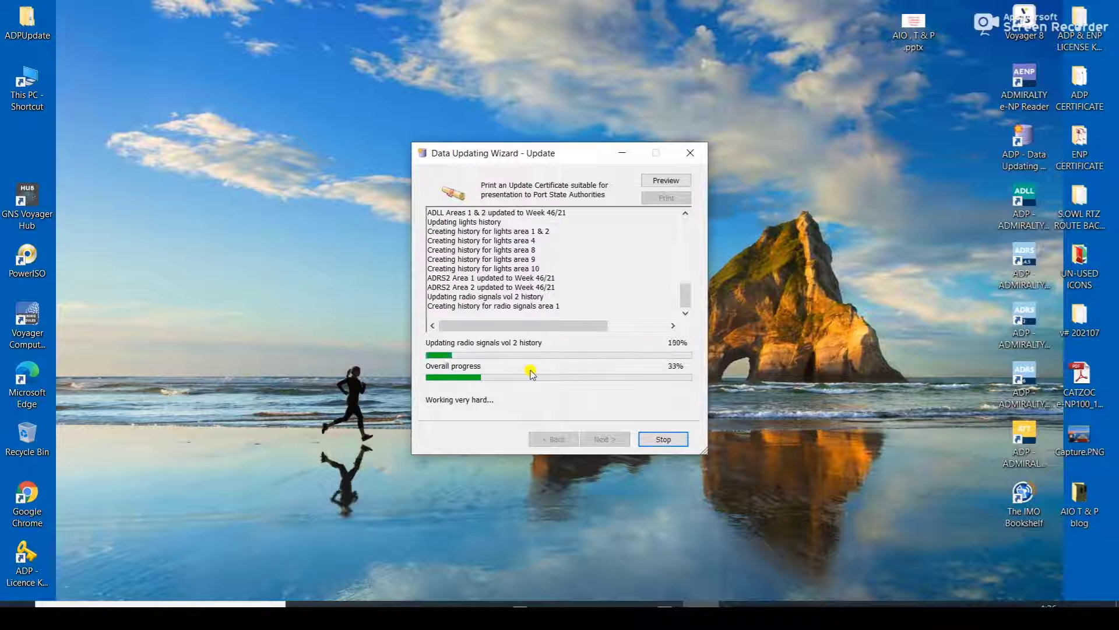
{"action": "left_click", "coordinate": [530, 372]}
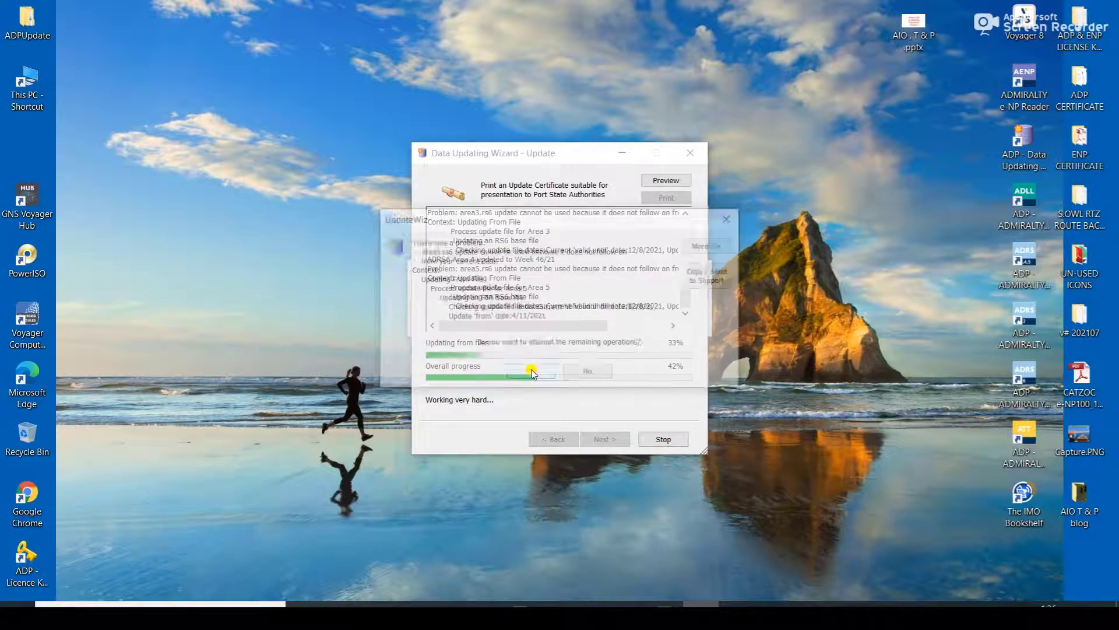
{"action": "left_click", "coordinate": [531, 373]}
{"action": "left_click", "coordinate": [530, 373]}
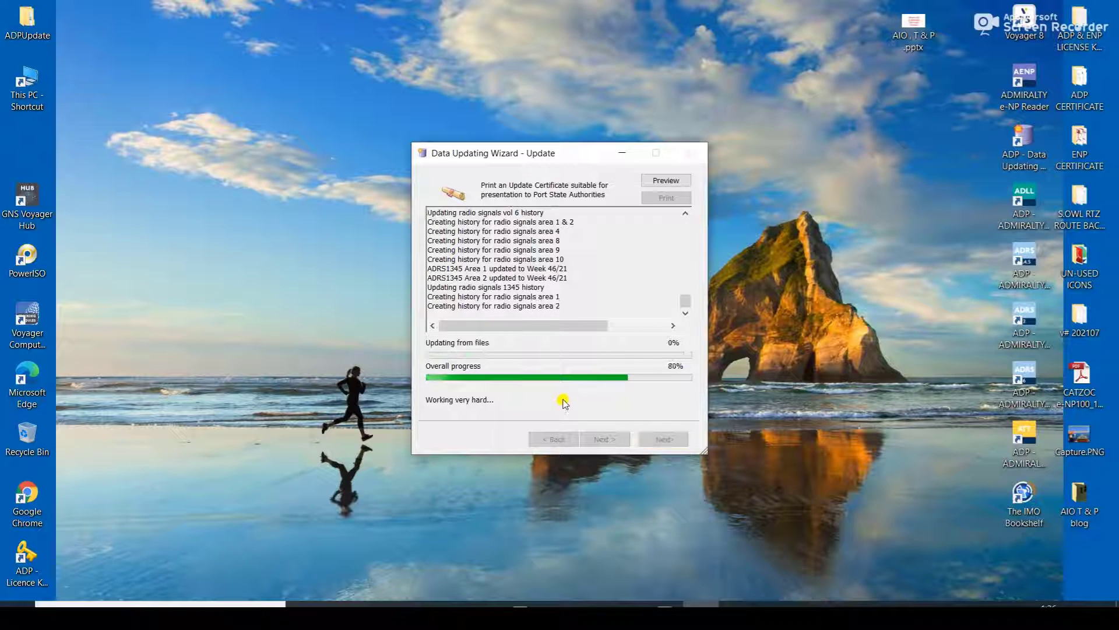
{"action": "left_click", "coordinate": [537, 374]}
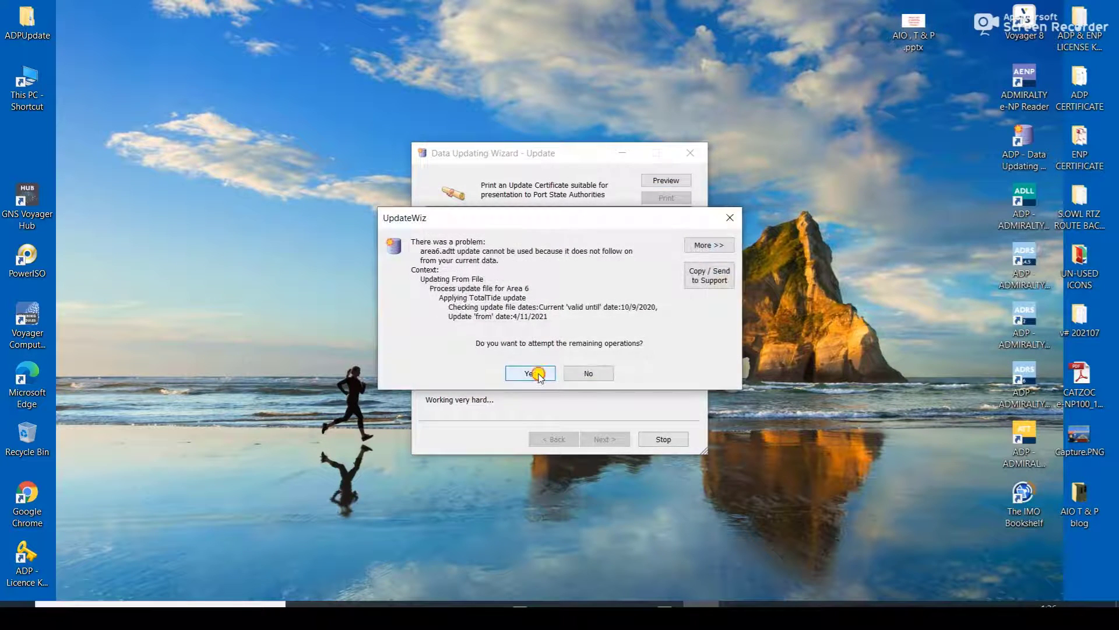
{"action": "left_click", "coordinate": [536, 374]}
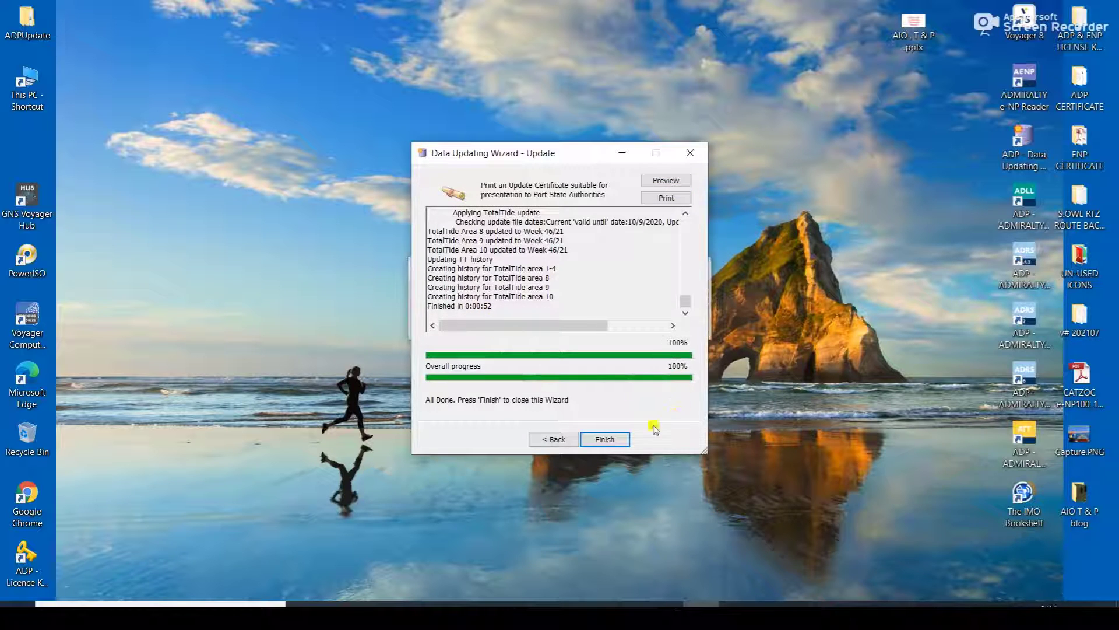
{"action": "left_click", "coordinate": [605, 439]}
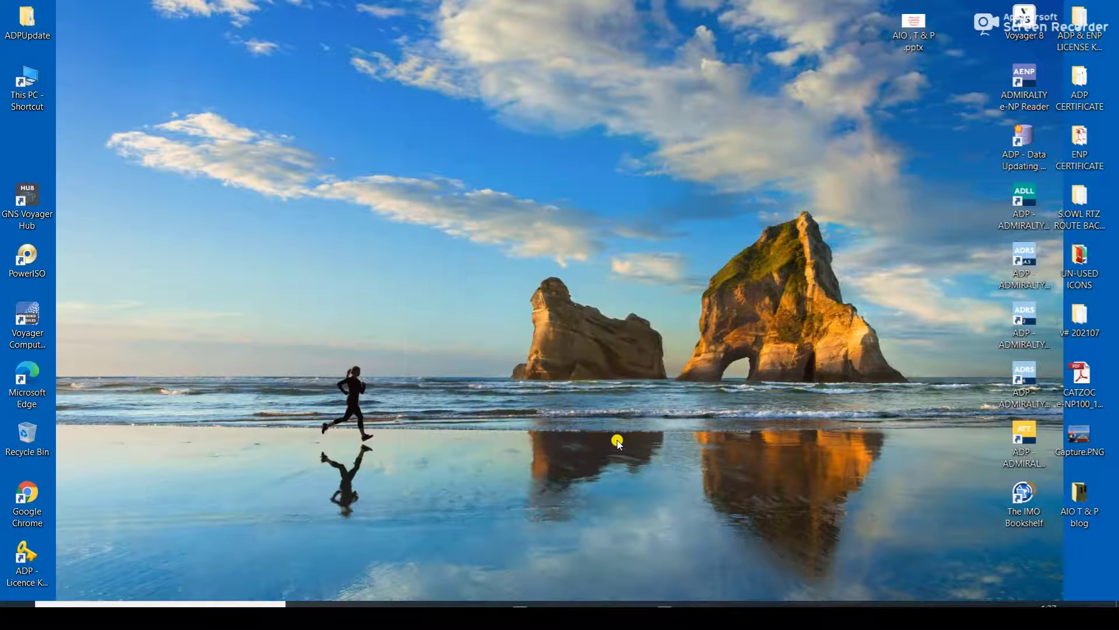
Start the ADP Data Updating Wizard, preview the update certificate and save a PNG copy of it to the Desktop.
{"action": "double_click", "coordinate": [1028, 146]}
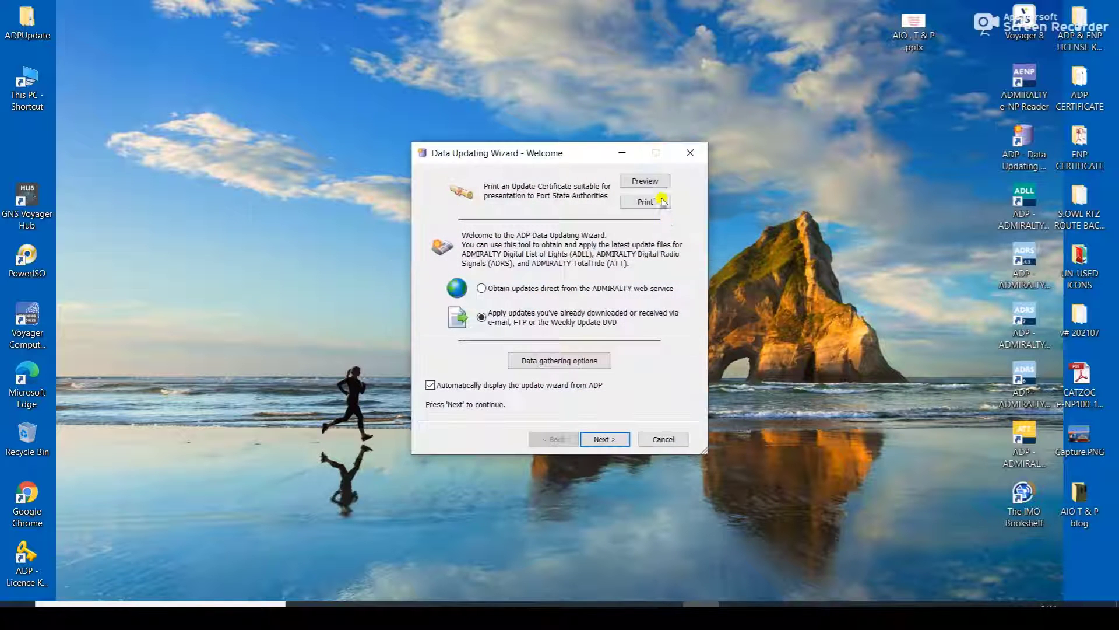
{"action": "left_click", "coordinate": [659, 184]}
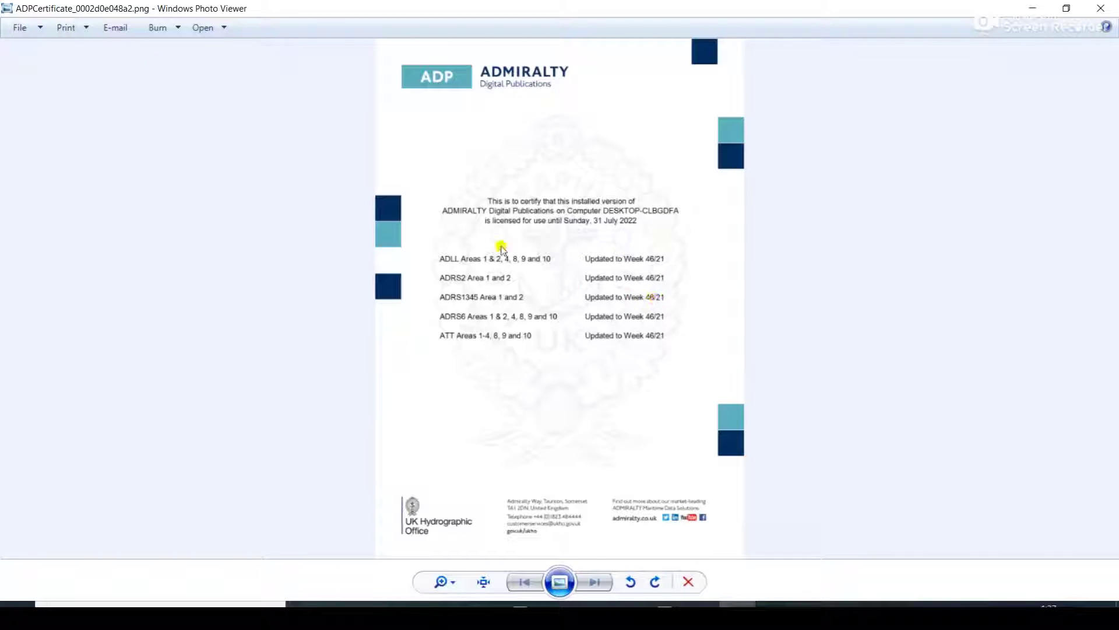
{"action": "left_click", "coordinate": [21, 27]}
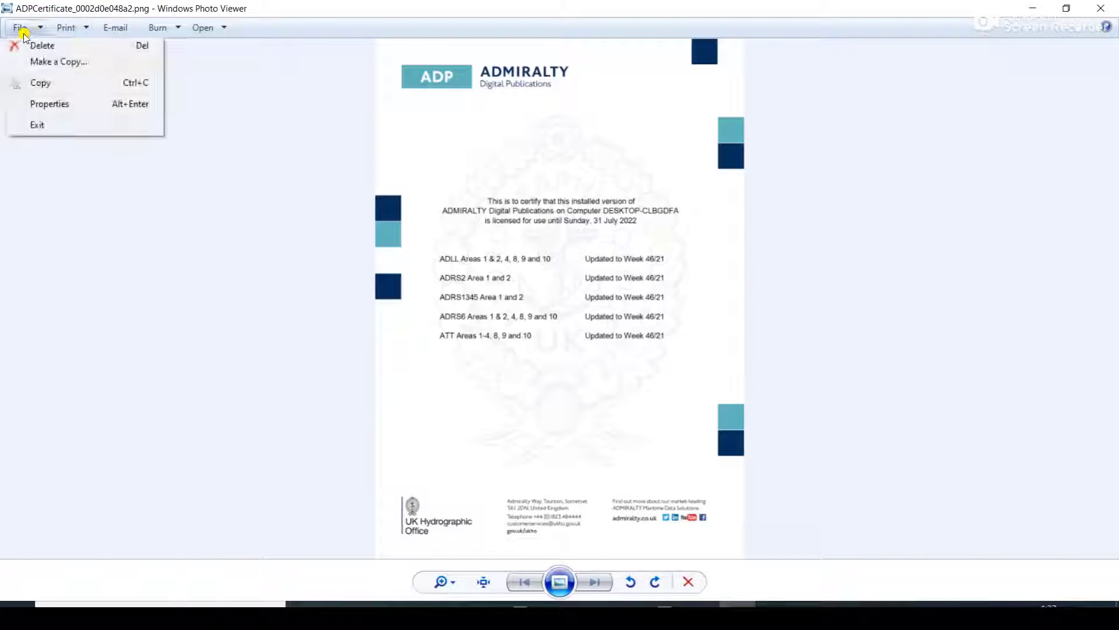
{"action": "left_click", "coordinate": [48, 63]}
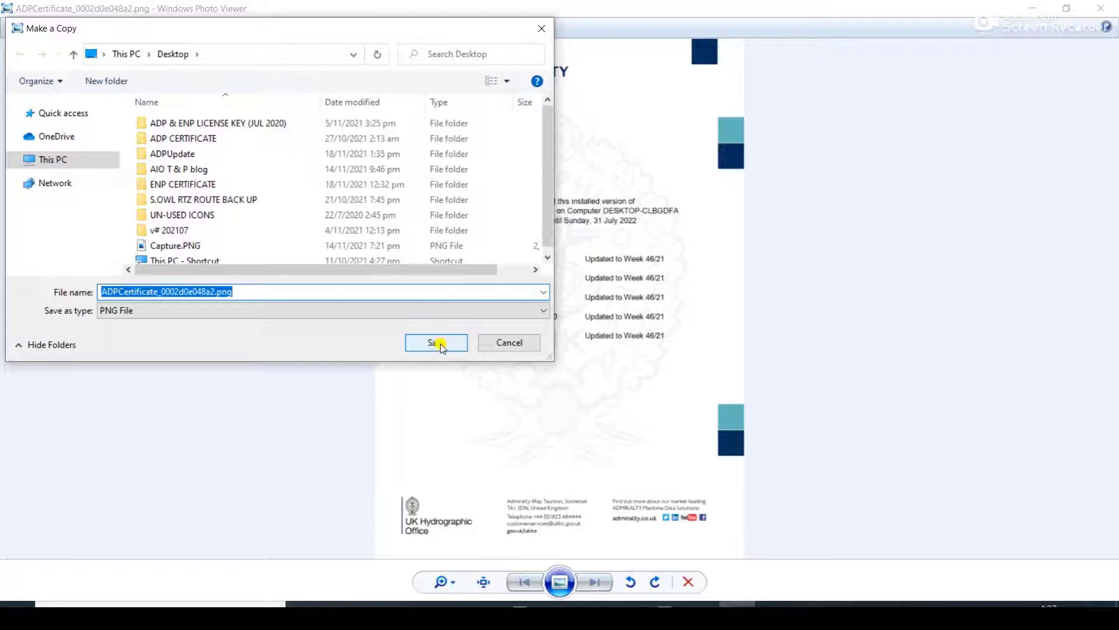
{"action": "left_click", "coordinate": [449, 341]}
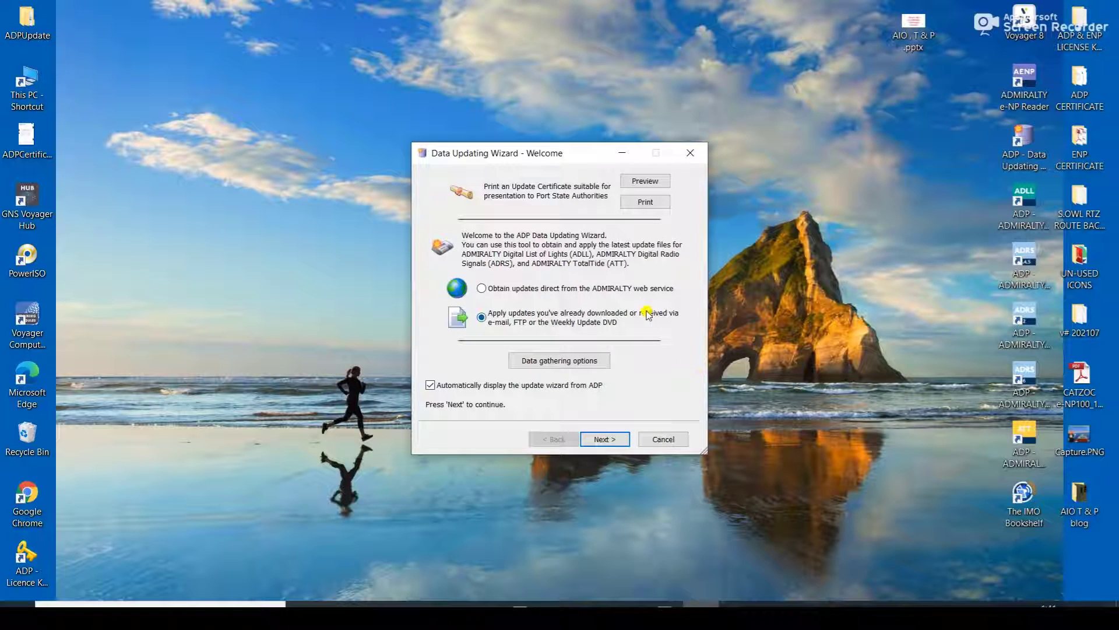
Check the current certificate, and choose to request an ADMIRALTY web service update by e-mail with the request stored in a file.
{"action": "left_click", "coordinate": [635, 181]}
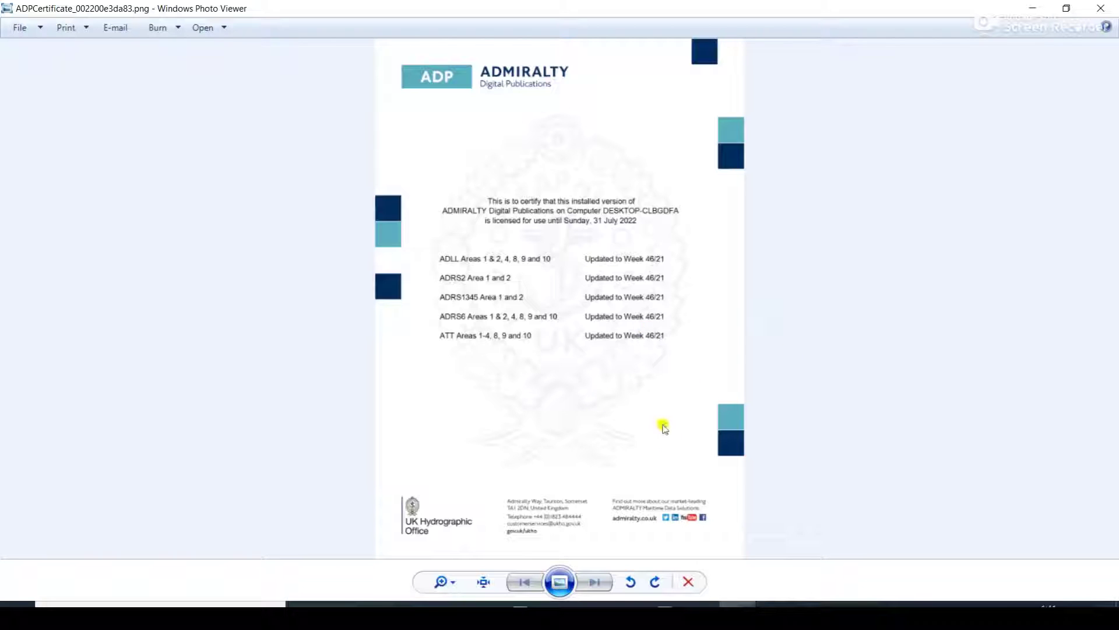
{"action": "left_click", "coordinate": [1101, 8]}
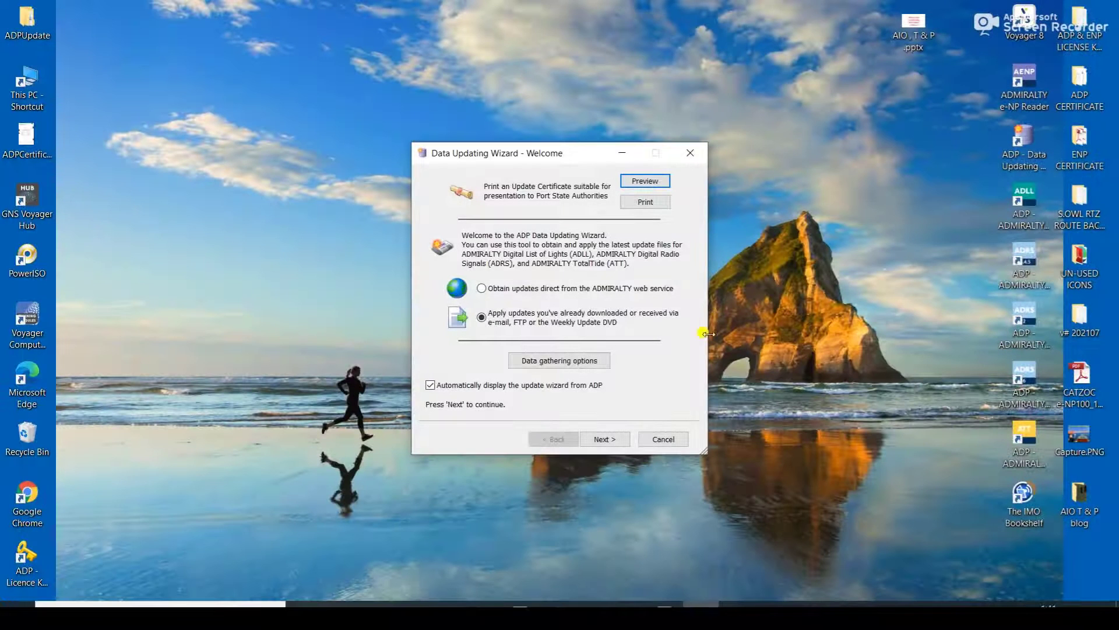
{"action": "left_click", "coordinate": [494, 289]}
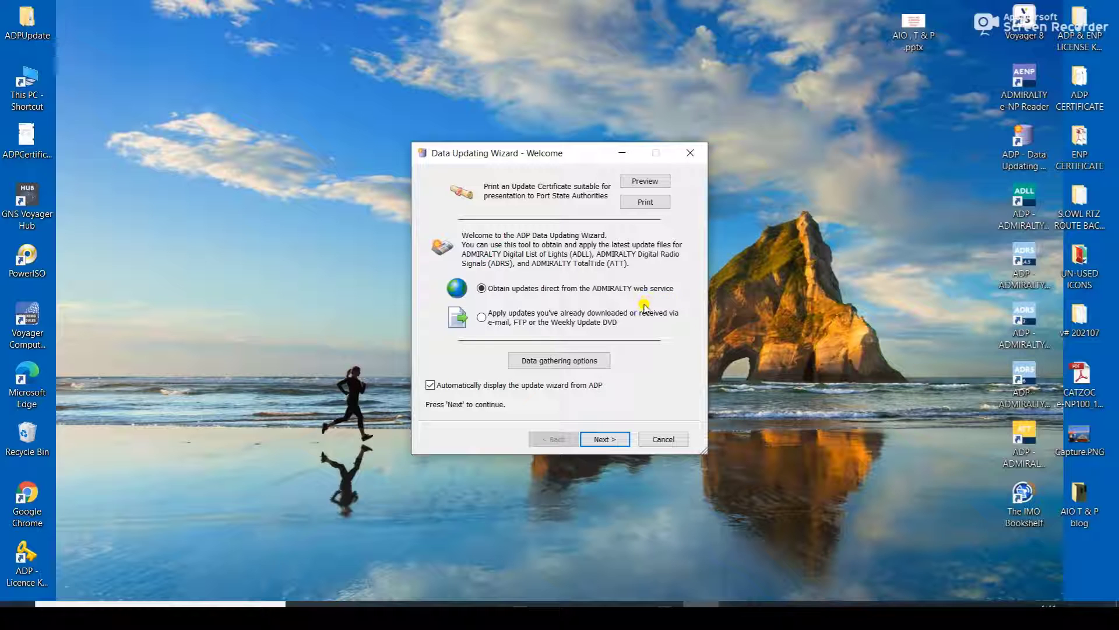
{"action": "left_click", "coordinate": [609, 440]}
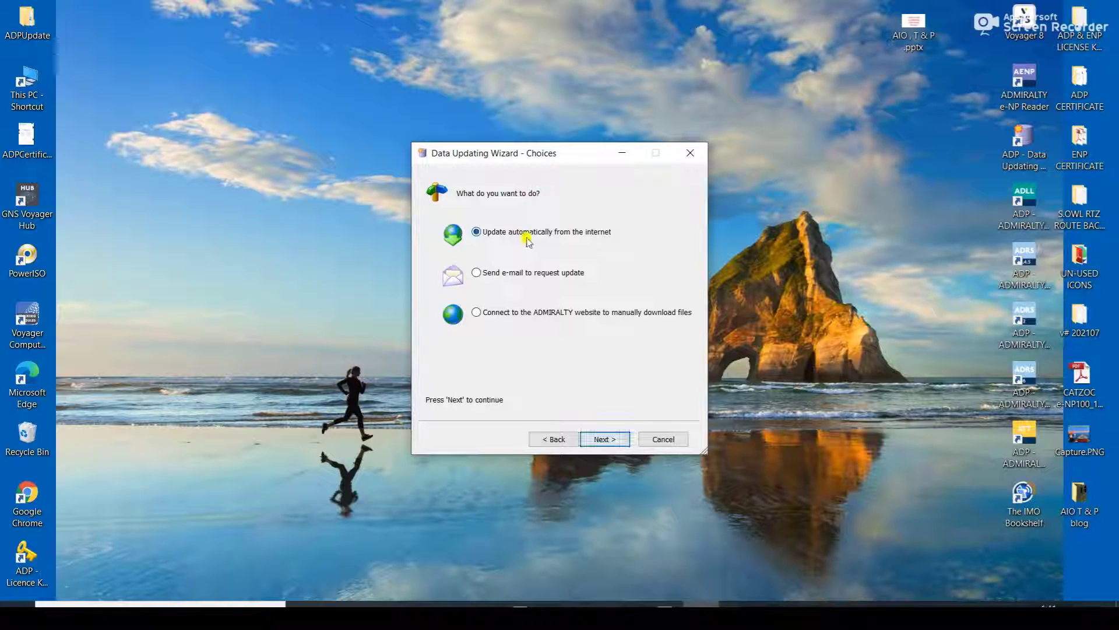
{"action": "left_click", "coordinate": [486, 280]}
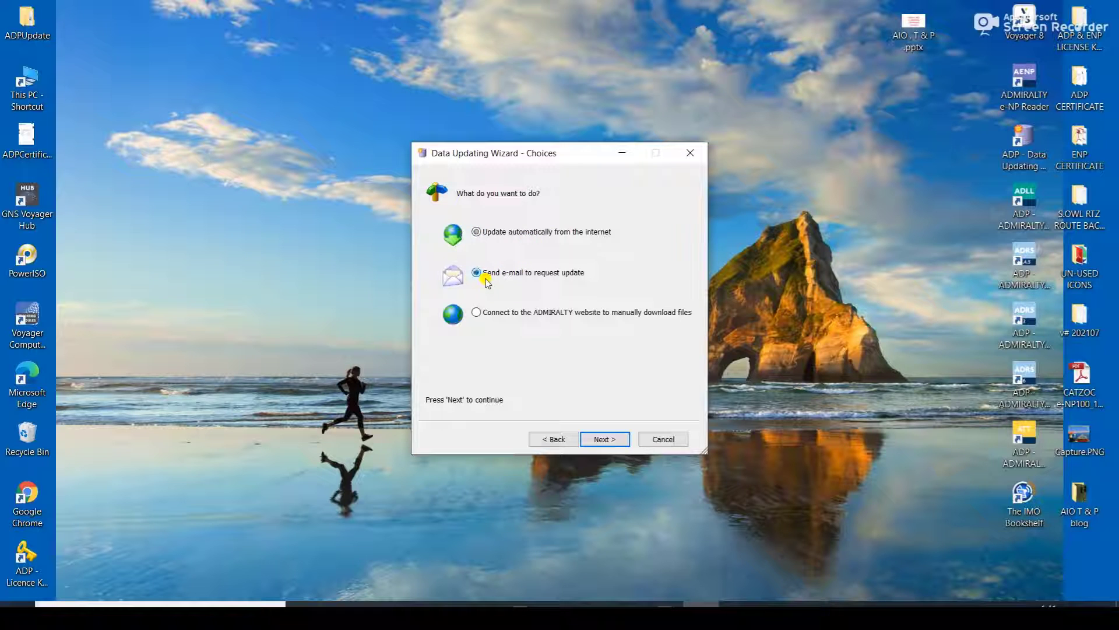
{"action": "left_click", "coordinate": [620, 440]}
{"action": "left_click", "coordinate": [599, 439]}
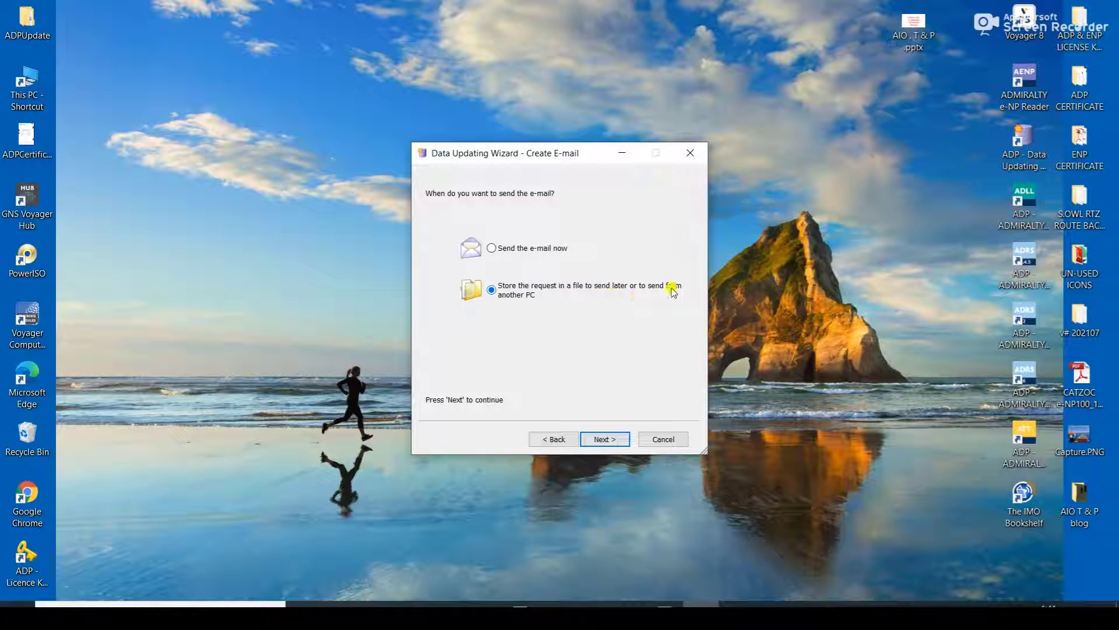
{"action": "left_click", "coordinate": [600, 436]}
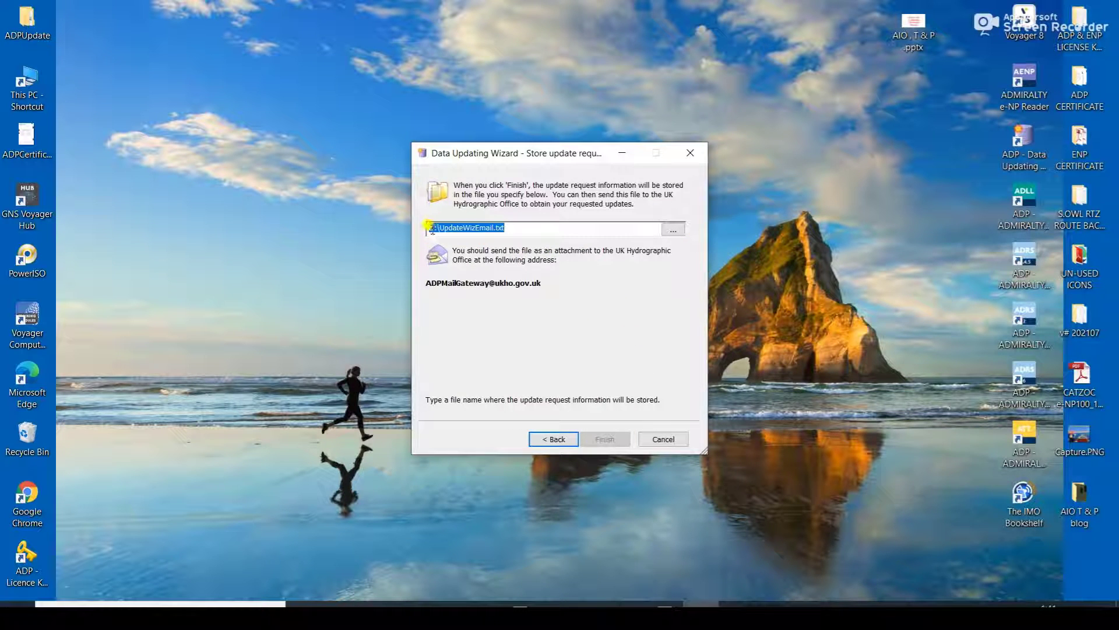
Save the update request as UpdateWizEmail.txt on the DAILY SYNC (E:) drive and finish the wizard.
{"action": "left_click", "coordinate": [668, 230]}
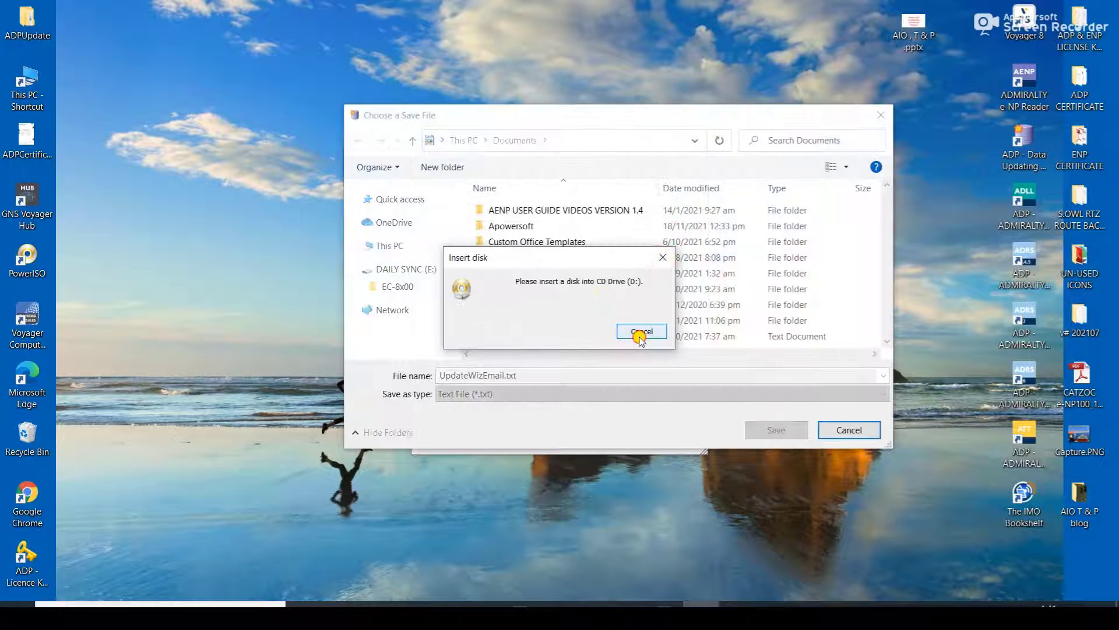
{"action": "left_click", "coordinate": [640, 332]}
{"action": "left_click", "coordinate": [463, 269]}
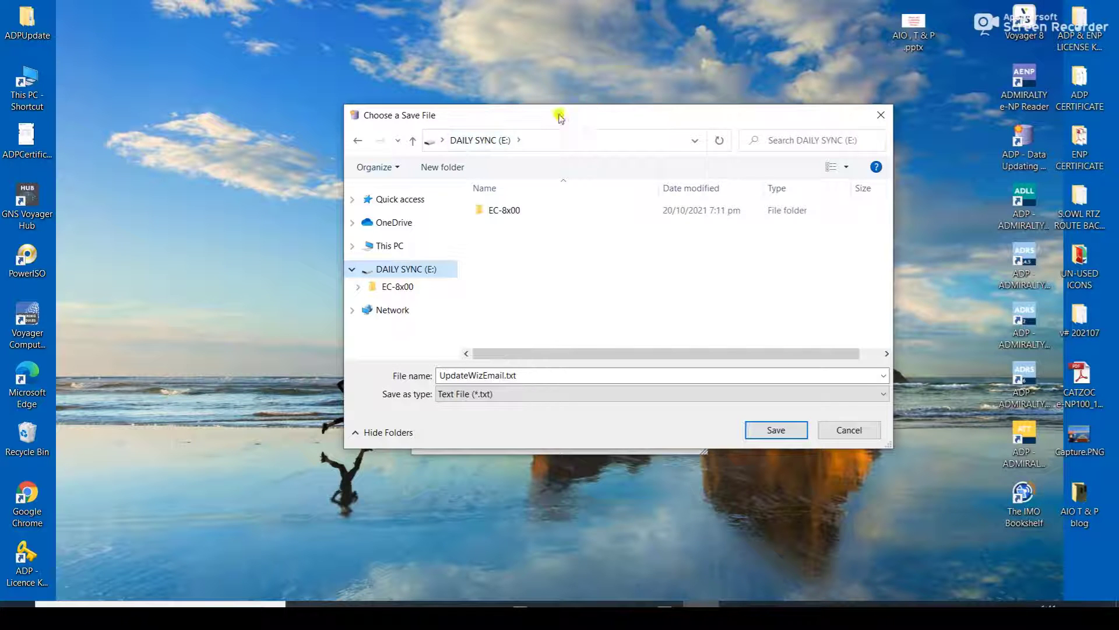
{"action": "left_click", "coordinate": [776, 430]}
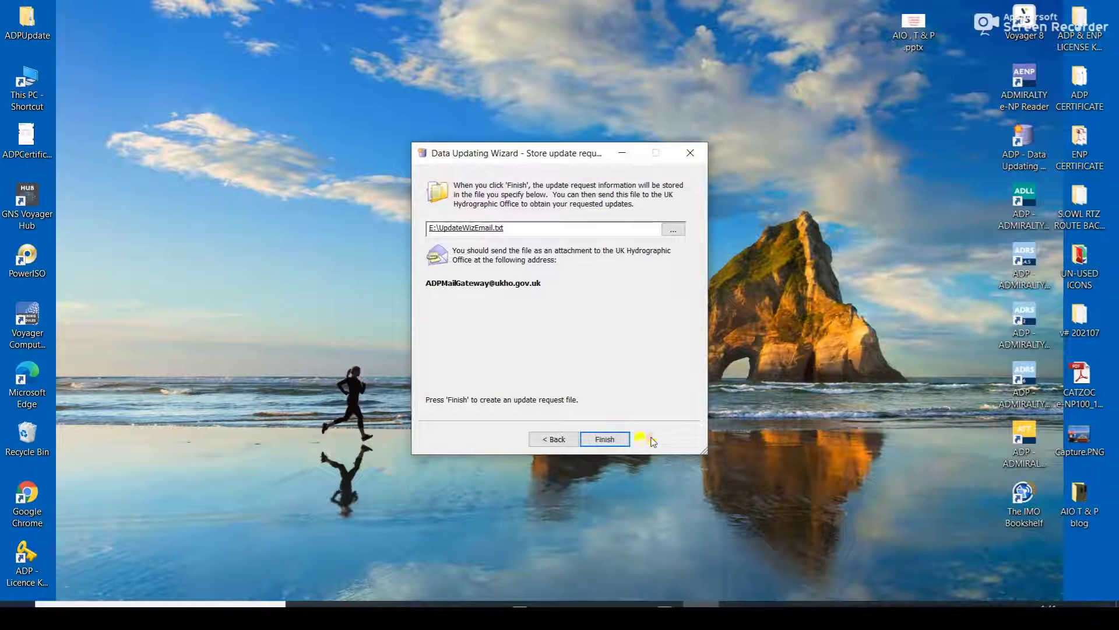
{"action": "left_click", "coordinate": [616, 446]}
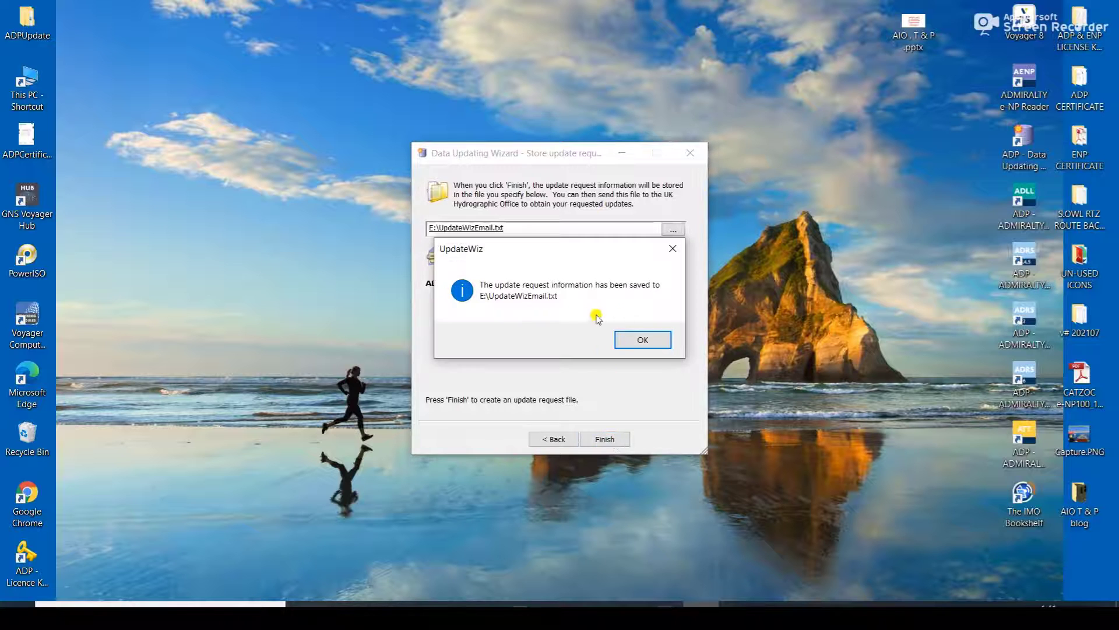
{"action": "left_click", "coordinate": [641, 338]}
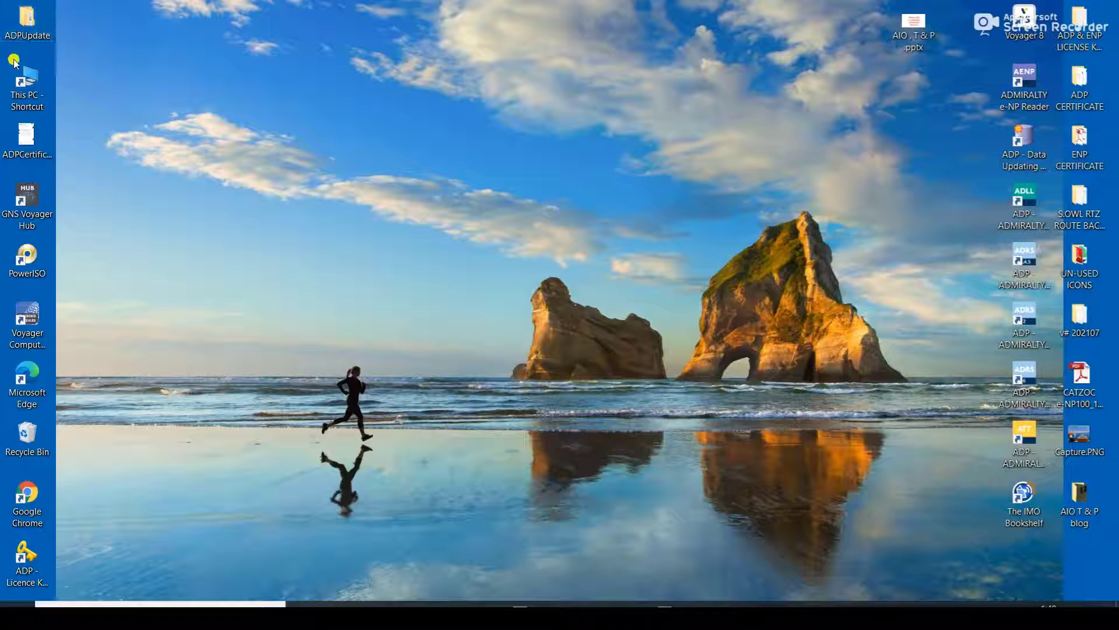
Move the received update file updates.1.buf from the DAILY SYNC (E:) drive to the Desktop.
{"action": "double_click", "coordinate": [28, 83]}
{"action": "double_click", "coordinate": [670, 282]}
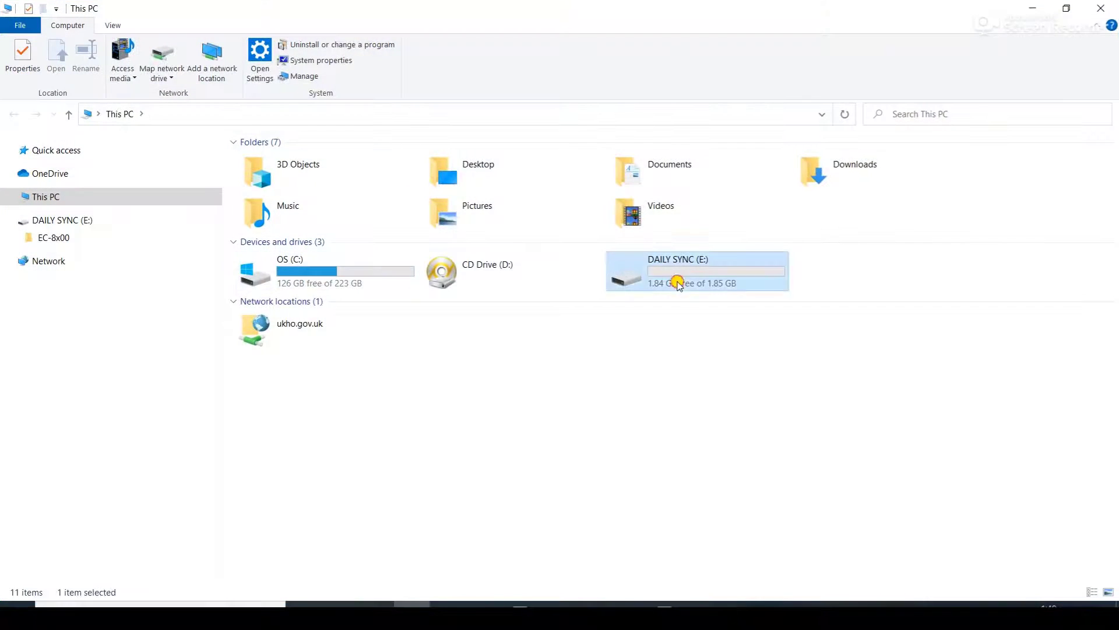
{"action": "right_click", "coordinate": [341, 178]}
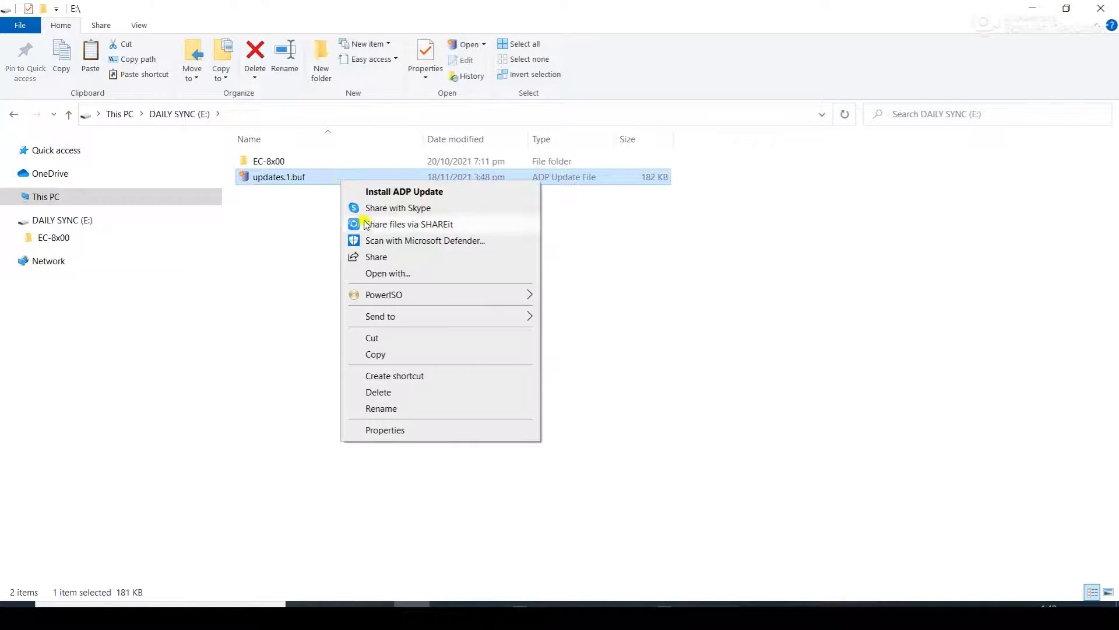
{"action": "left_click", "coordinate": [398, 339]}
{"action": "left_click", "coordinate": [1100, 8]}
{"action": "right_click", "coordinate": [337, 167]}
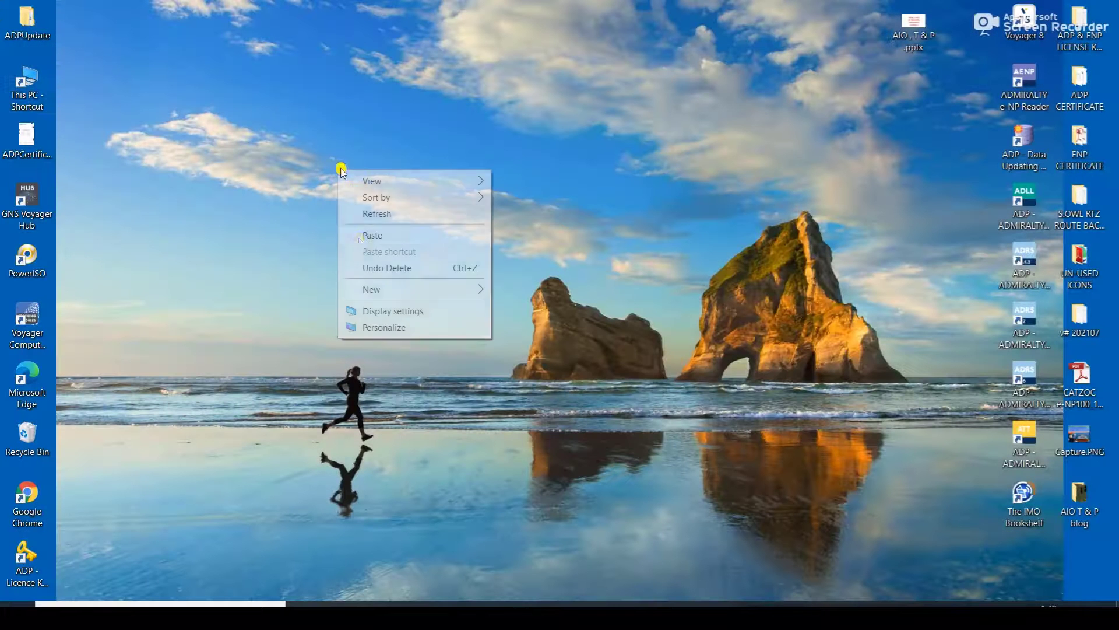
{"action": "left_click", "coordinate": [363, 238]}
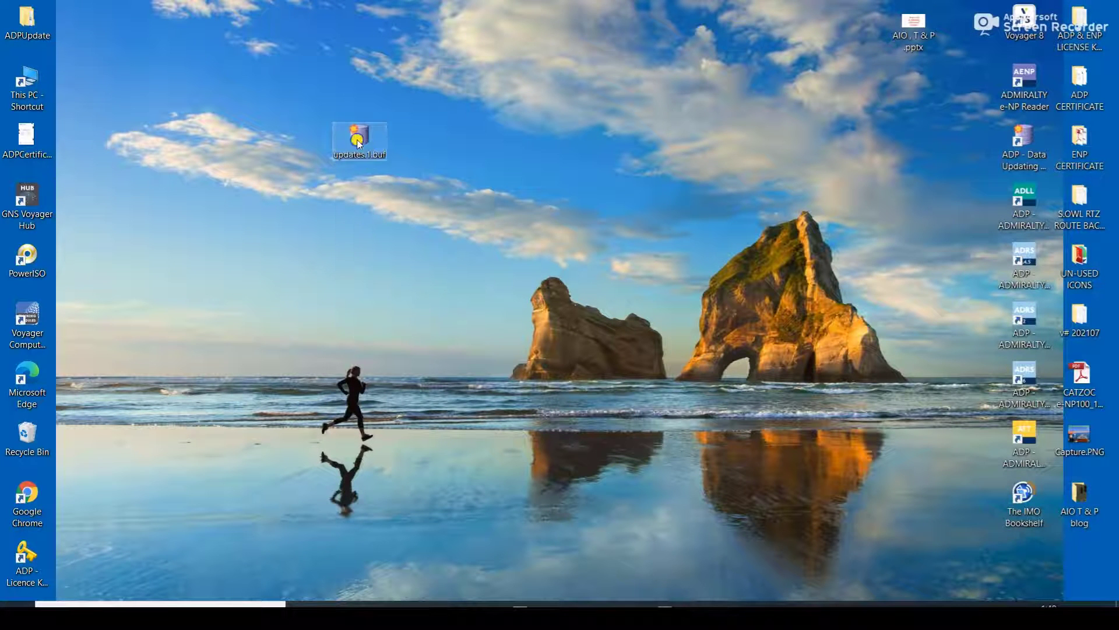
Install the ADP update from updates.1.buf for all listed areas and finish the wizard once processing is complete.
{"action": "right_click", "coordinate": [357, 141]}
{"action": "left_click", "coordinate": [382, 154]}
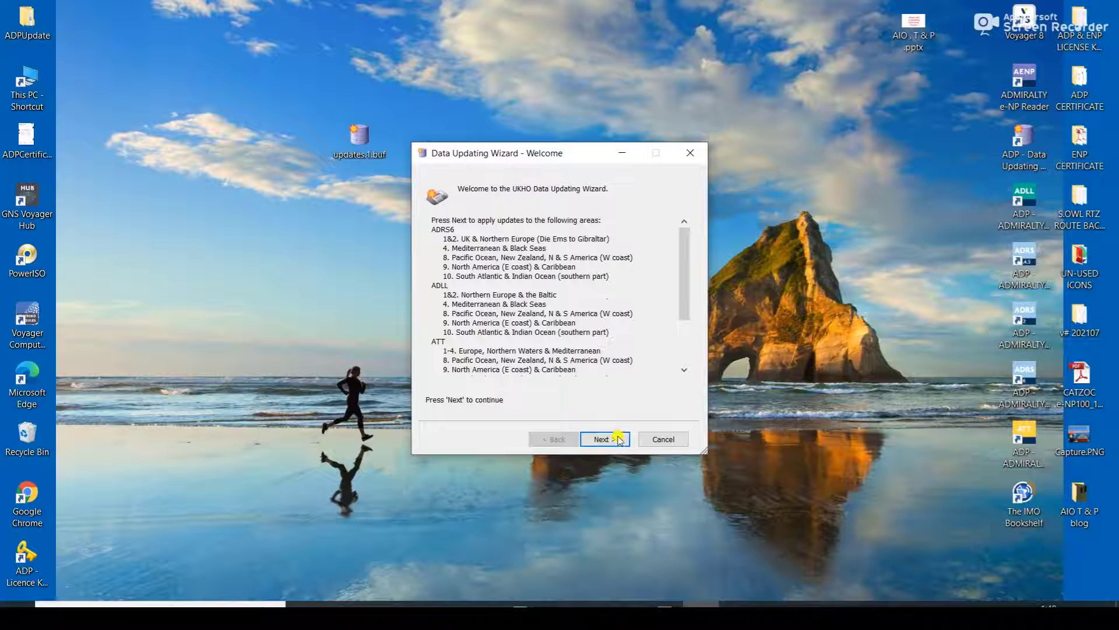
{"action": "left_click", "coordinate": [605, 439]}
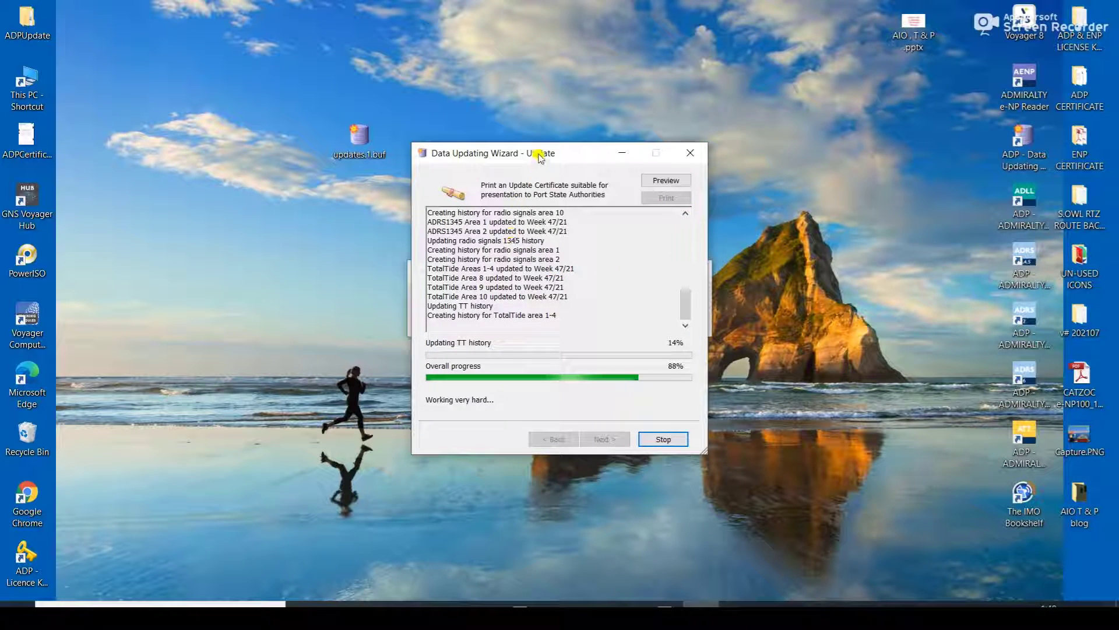
{"action": "left_click_drag", "start_coordinate": [541, 155], "coordinate": [473, 56]}
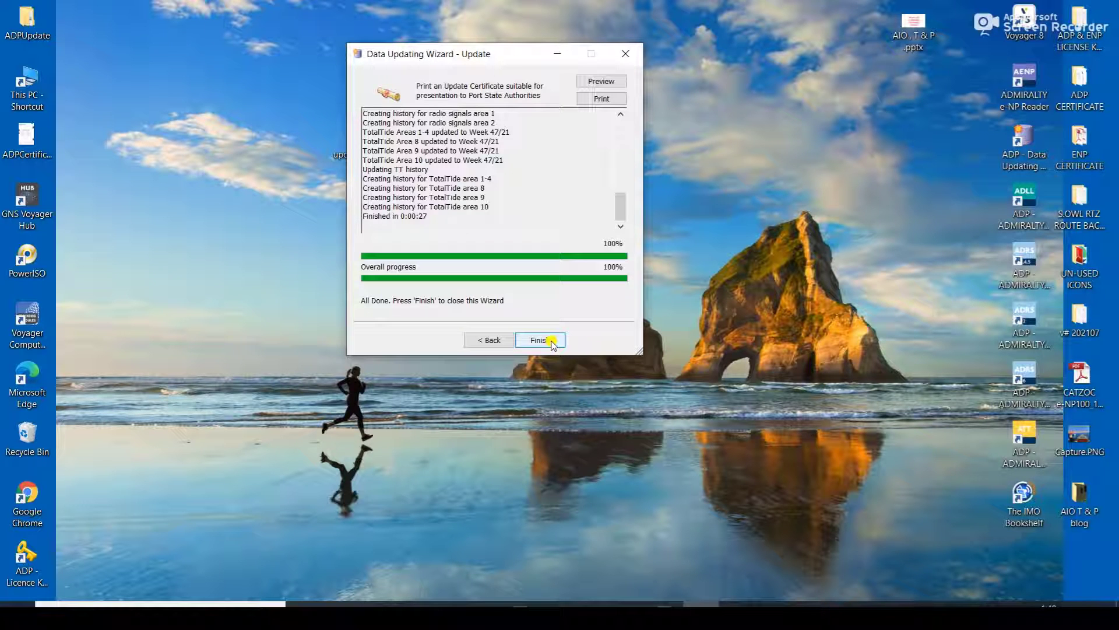
{"action": "left_click", "coordinate": [551, 341]}
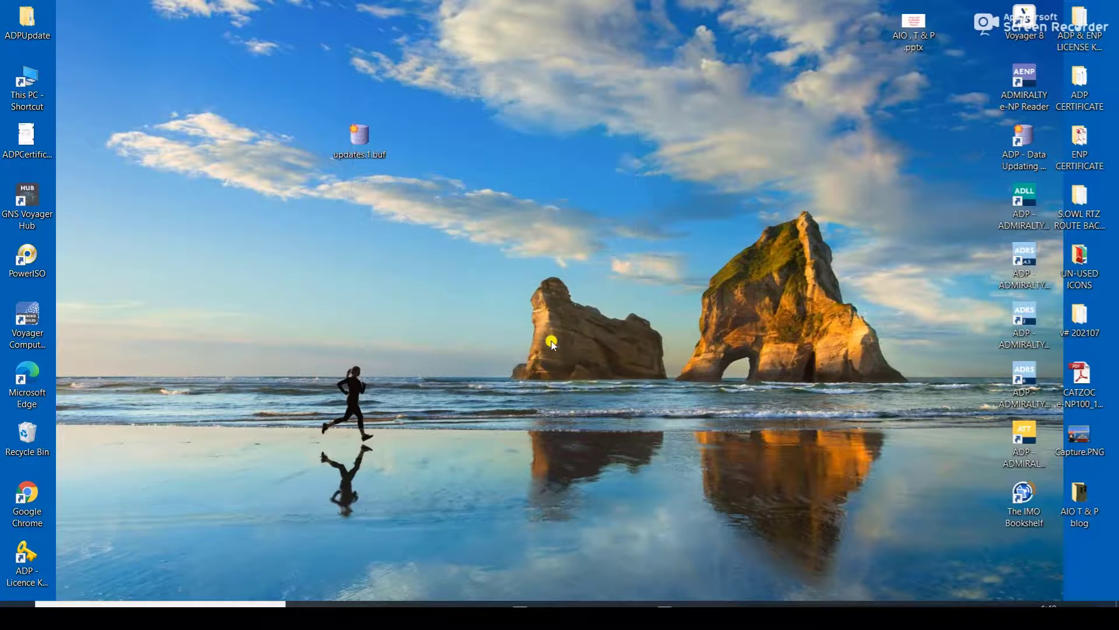
Reopen the ADP Data Updating Wizard, save a PNG copy of the new update certificate to the Desktop, and close the wizard.
{"action": "double_click", "coordinate": [1025, 139]}
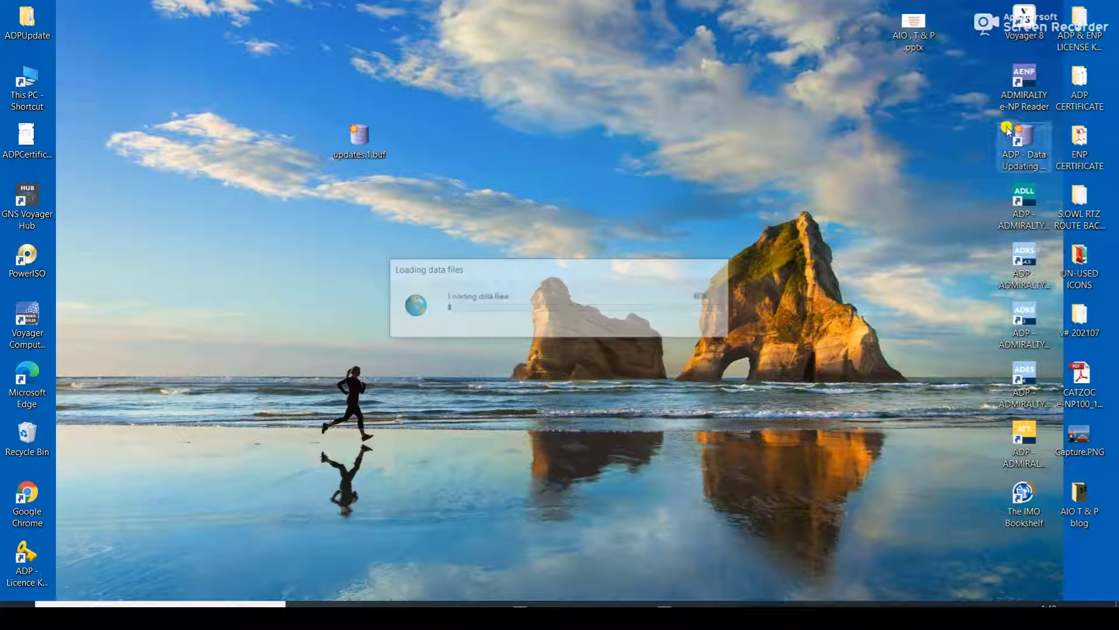
{"action": "left_click", "coordinate": [654, 185]}
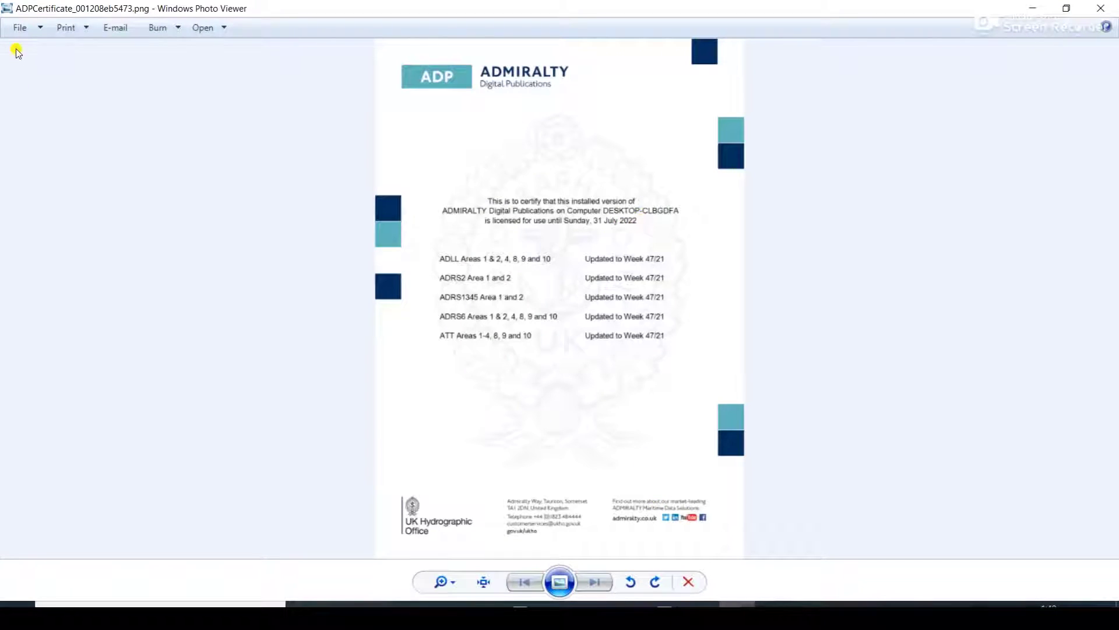
{"action": "left_click", "coordinate": [20, 27]}
{"action": "left_click", "coordinate": [38, 60]}
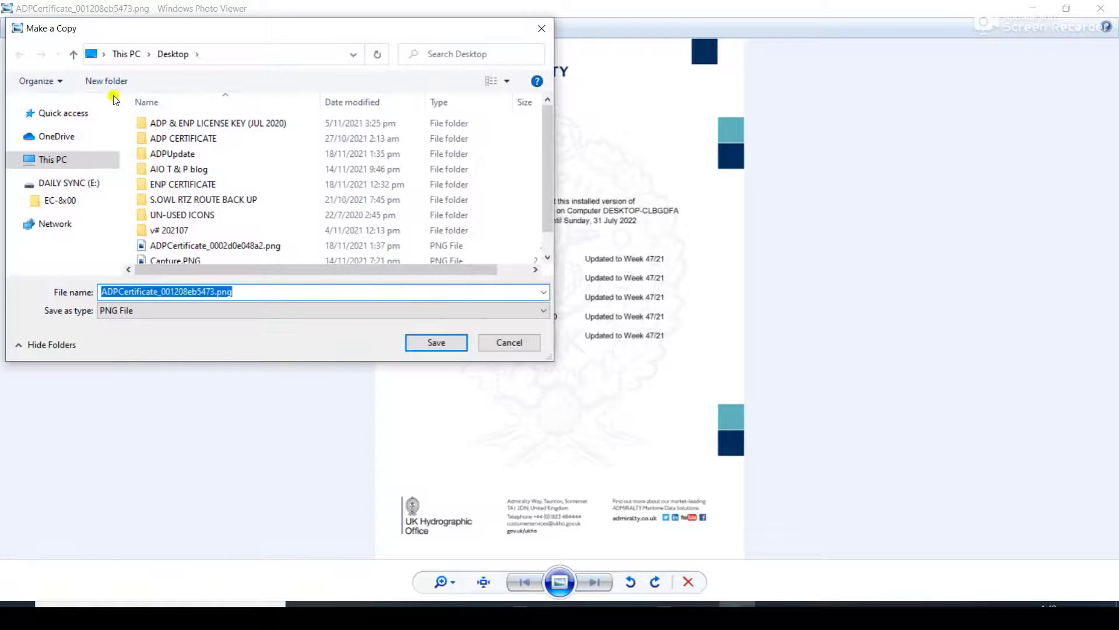
{"action": "left_click", "coordinate": [449, 342]}
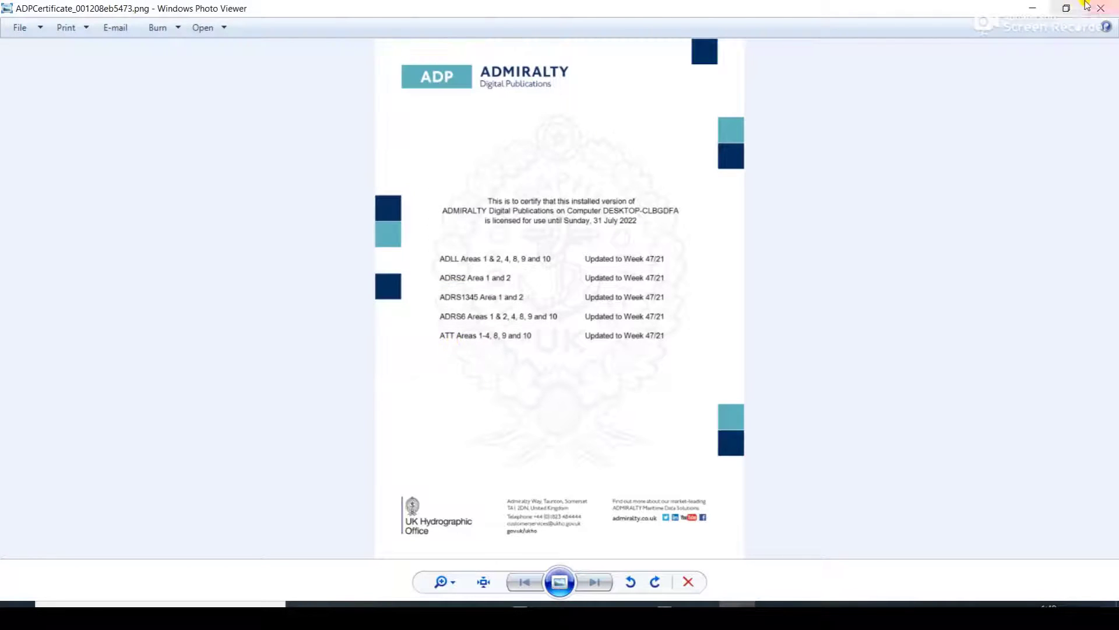
{"action": "left_click", "coordinate": [1098, 7]}
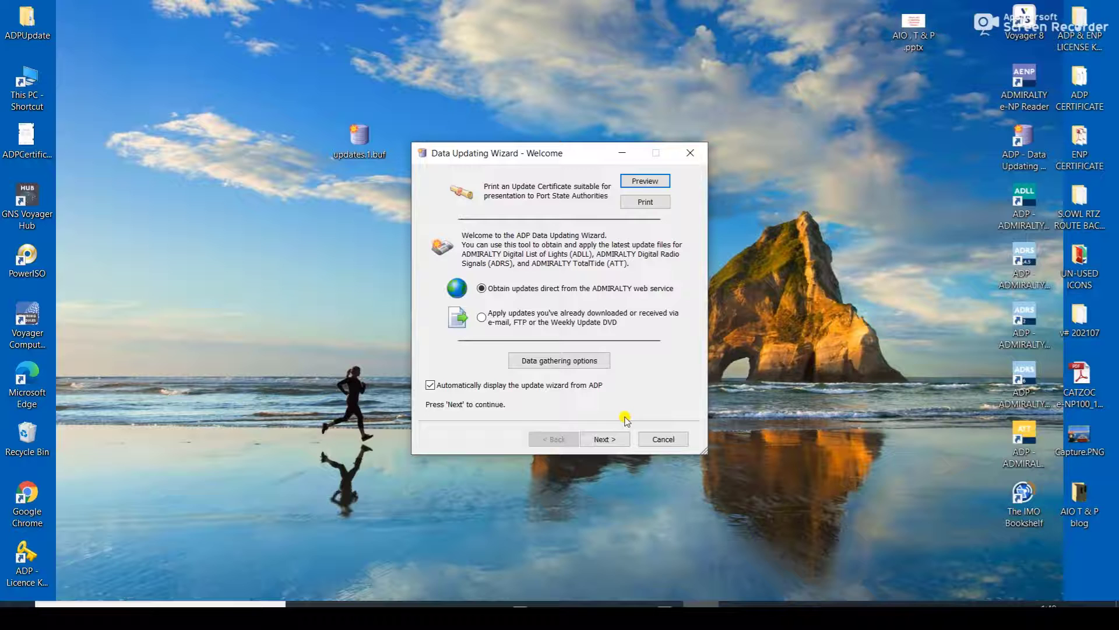
{"action": "left_click", "coordinate": [663, 439]}
Gather the two ADP certificate PNG files on the Desktop and move them to the DAILY SYNC (E:) drive.
{"action": "left_click_drag", "start_coordinate": [81, 24], "coordinate": [249, 85]}
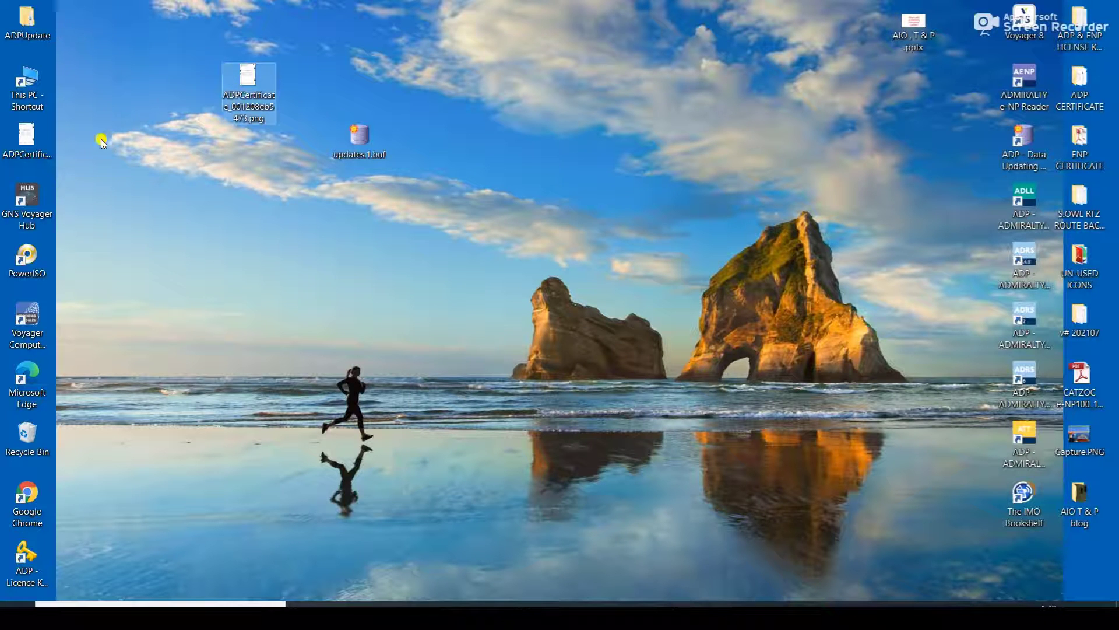
{"action": "left_click_drag", "start_coordinate": [26, 139], "coordinate": [190, 79]}
{"action": "left_click_drag", "start_coordinate": [301, 79], "coordinate": [247, 88]}
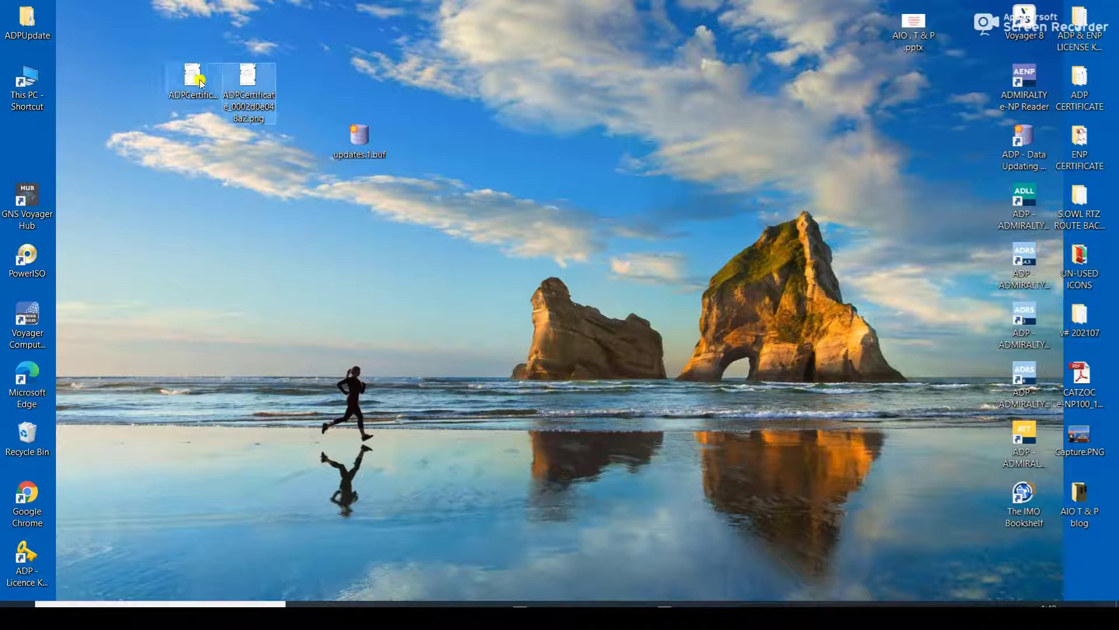
{"action": "left_click_drag", "start_coordinate": [140, 67], "coordinate": [302, 101]}
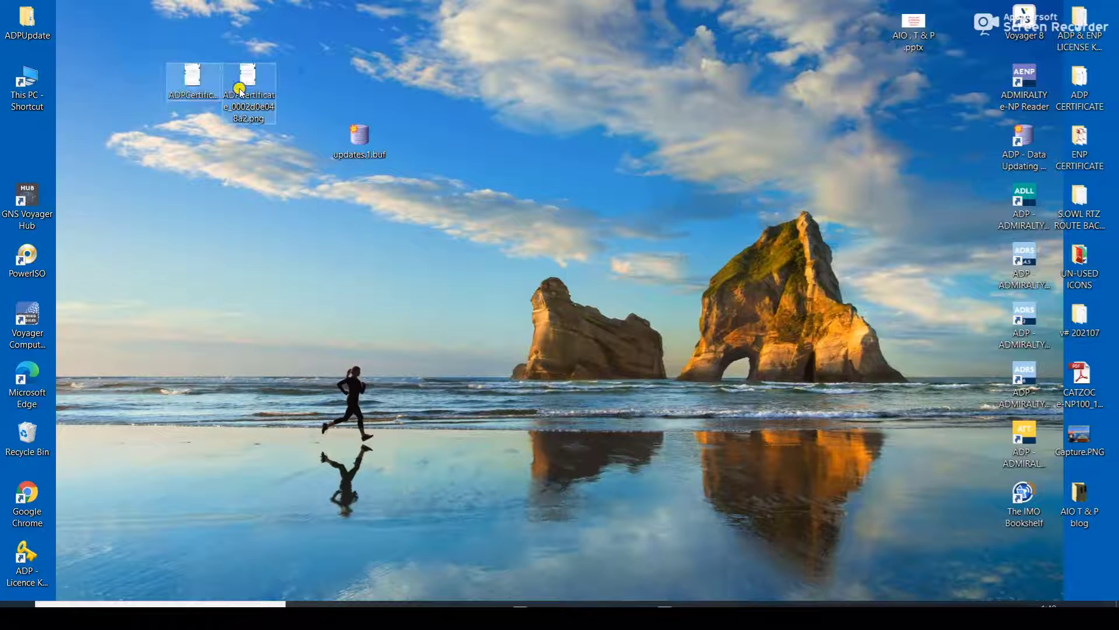
{"action": "right_click", "coordinate": [243, 91]}
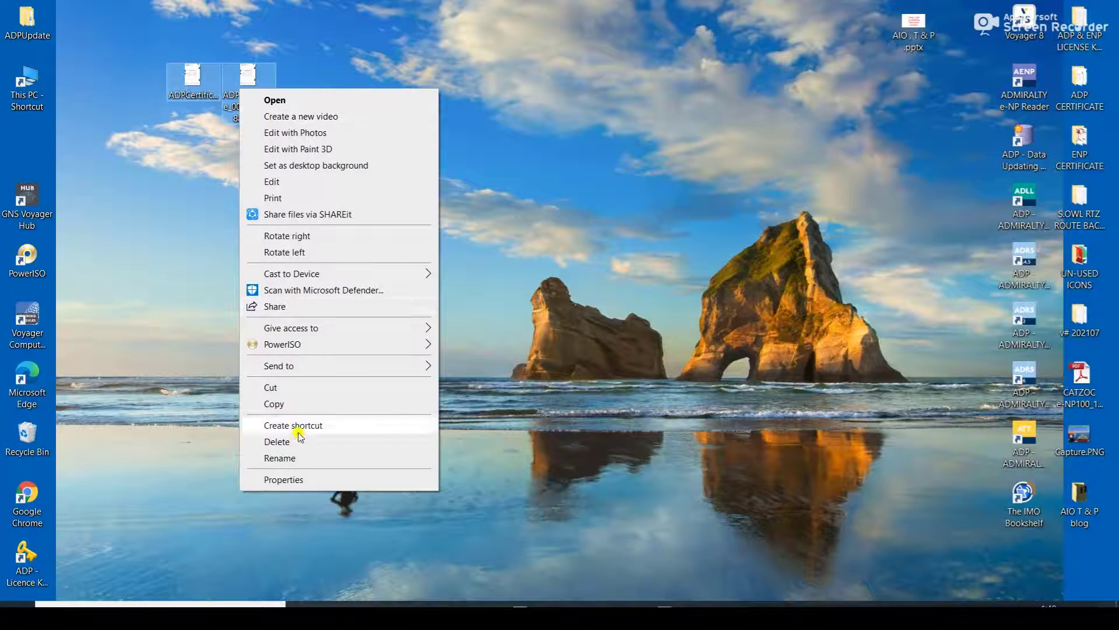
{"action": "left_click", "coordinate": [299, 400]}
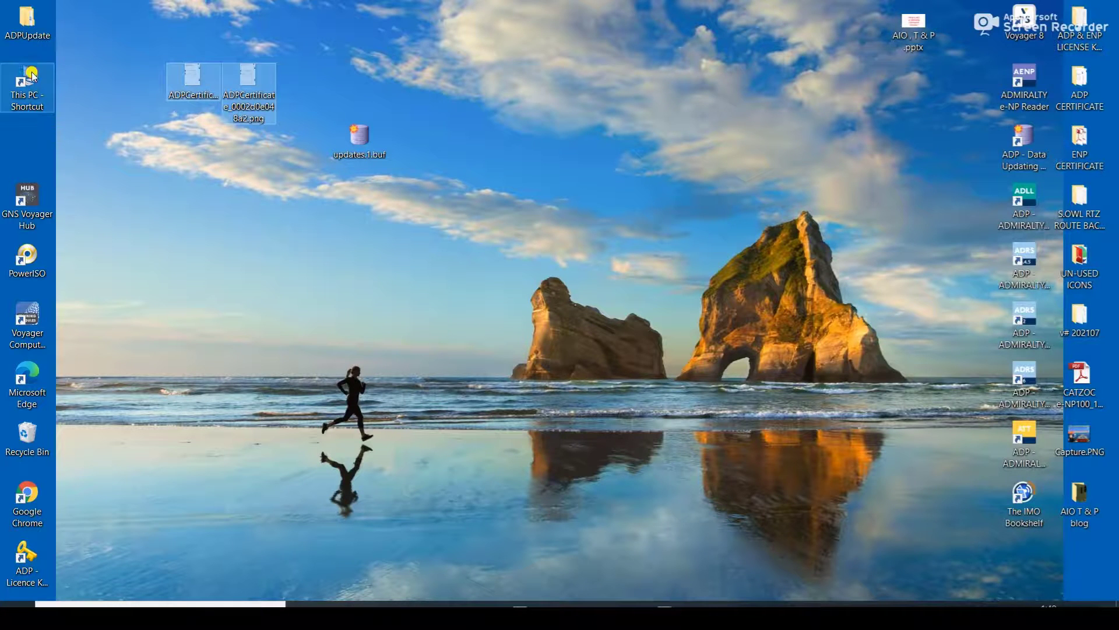
{"action": "left_click", "coordinate": [44, 61]}
{"action": "double_click", "coordinate": [45, 61]}
{"action": "double_click", "coordinate": [641, 269]}
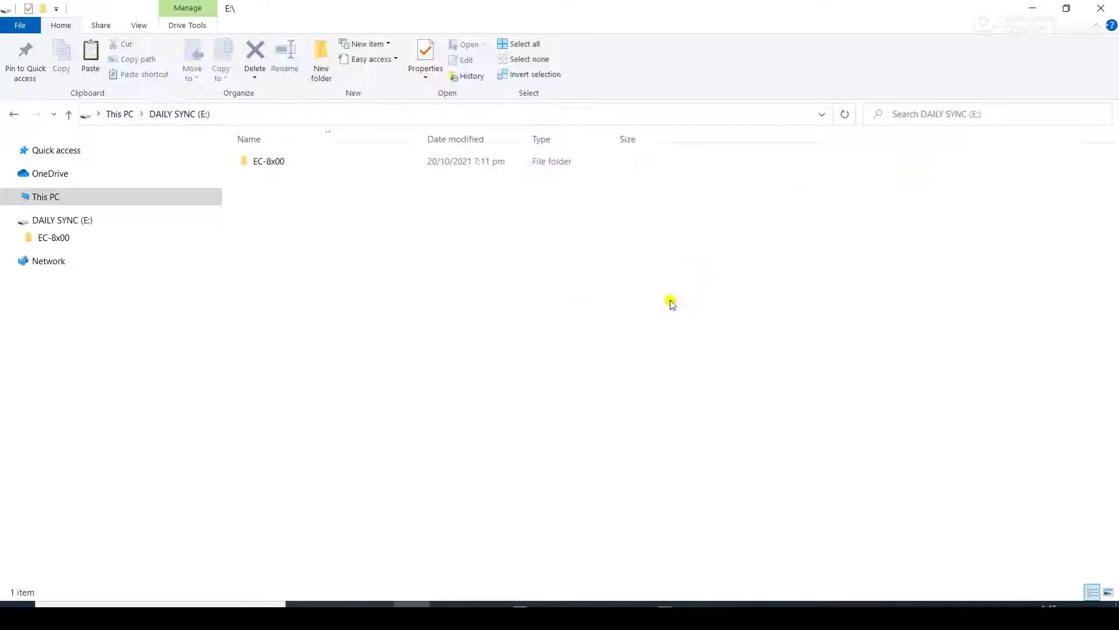
{"action": "right_click", "coordinate": [638, 328]}
{"action": "left_click", "coordinate": [687, 430]}
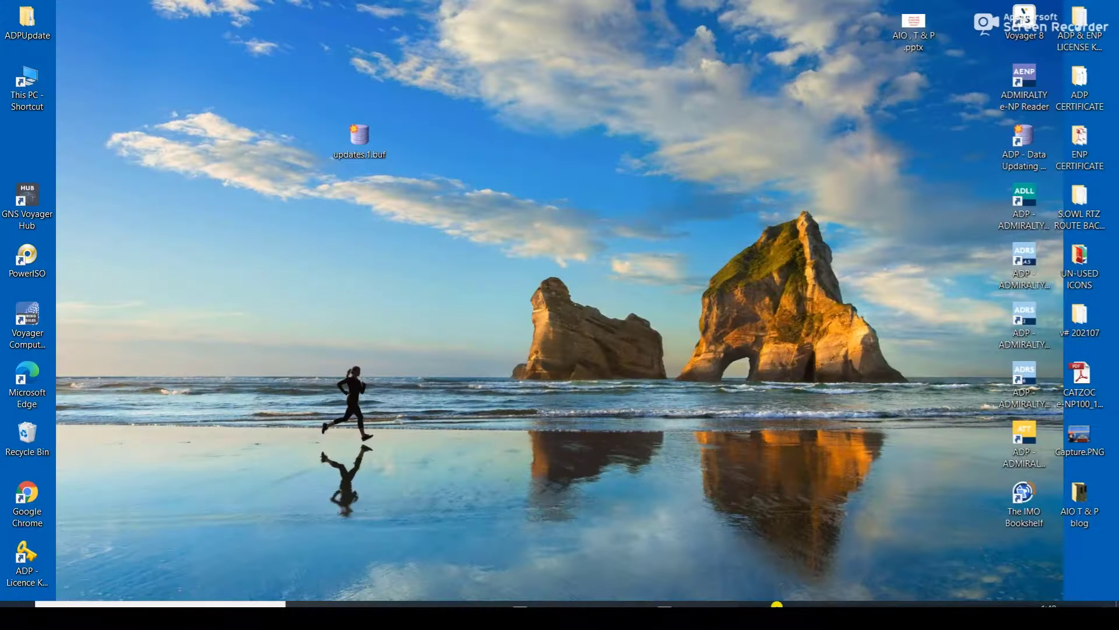
Delete updates.1.buf from the Desktop and permanently empty the Recycle Bin.
{"action": "right_click", "coordinate": [376, 155]}
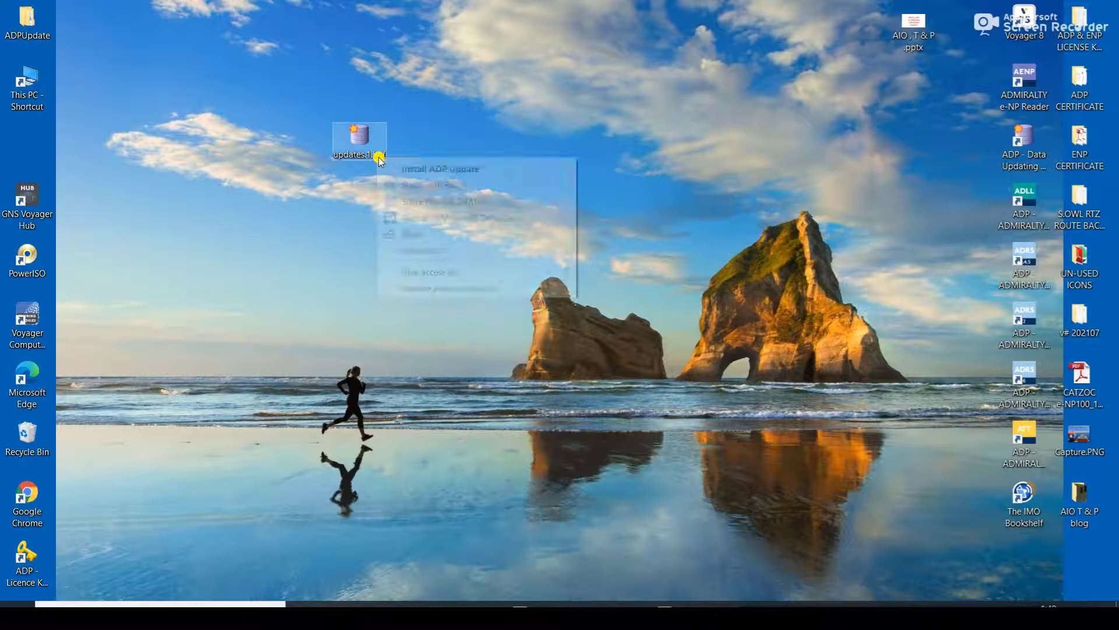
{"action": "left_click", "coordinate": [411, 402]}
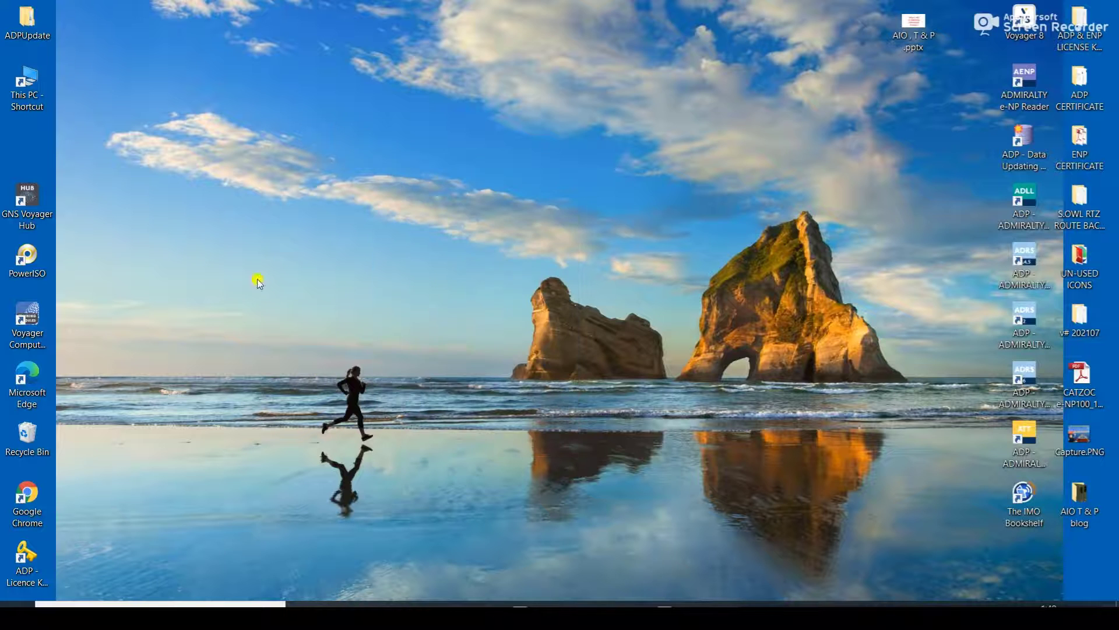
{"action": "right_click", "coordinate": [30, 445]}
{"action": "left_click", "coordinate": [59, 472]}
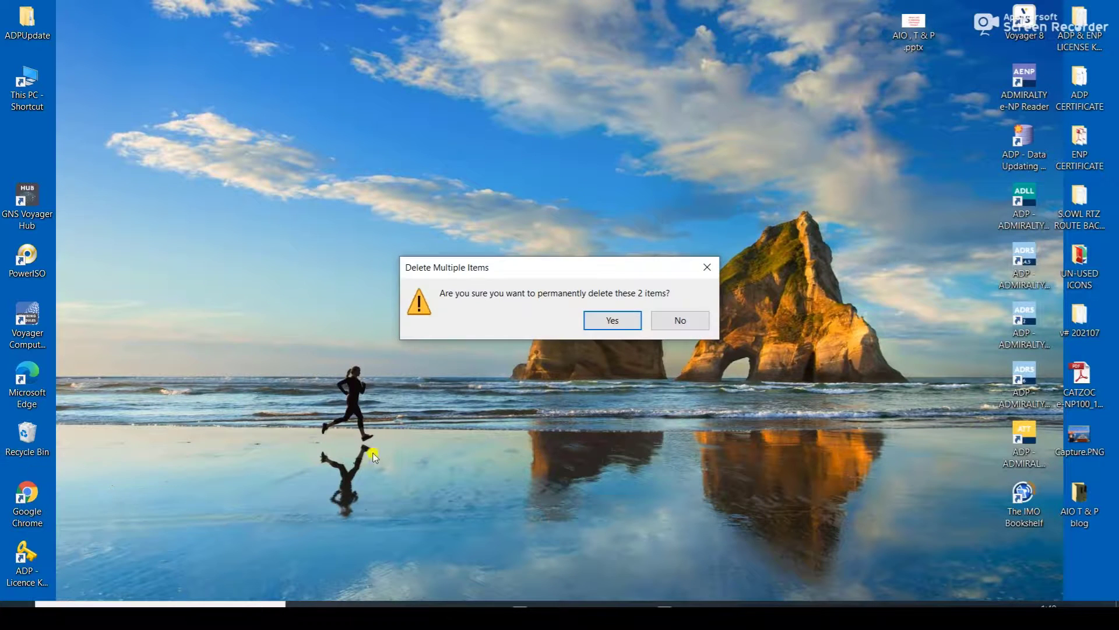
{"action": "left_click", "coordinate": [585, 329]}
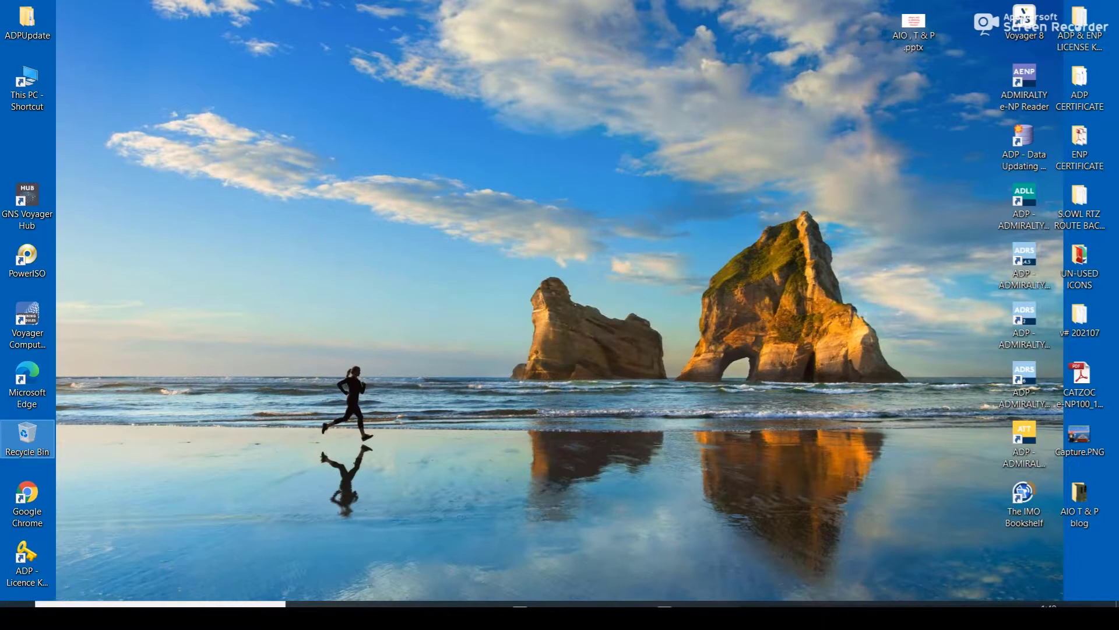